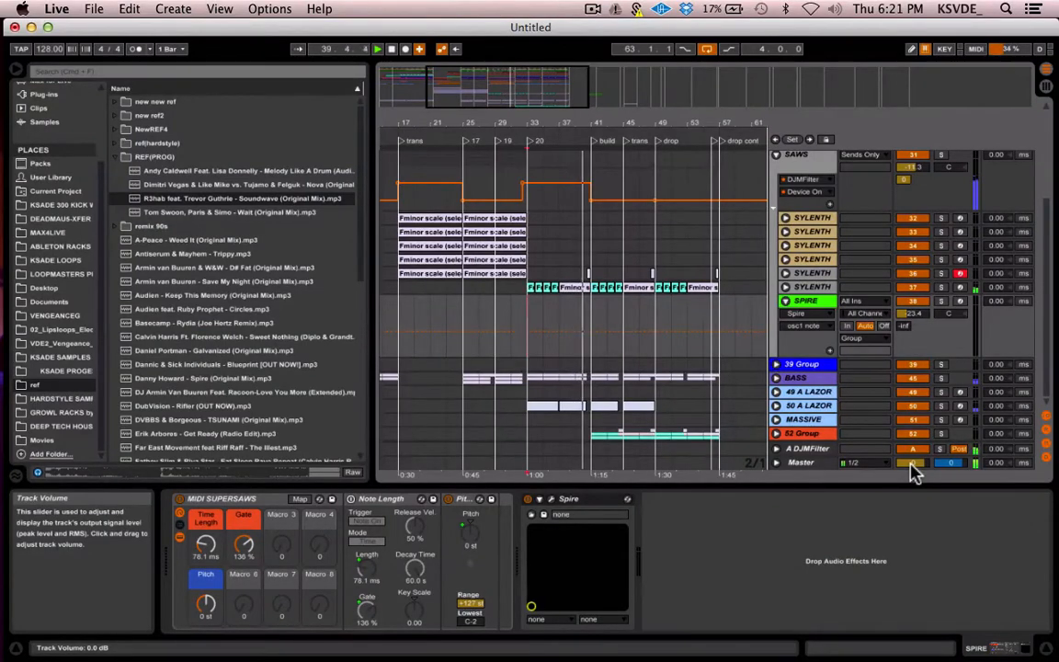
Fade the Master volume down to -31.0 dB to stop playback, and reset the volume to 0 dB
{"action": "left_click_drag", "start_coordinate": [913, 472], "coordinate": [912, 542]}
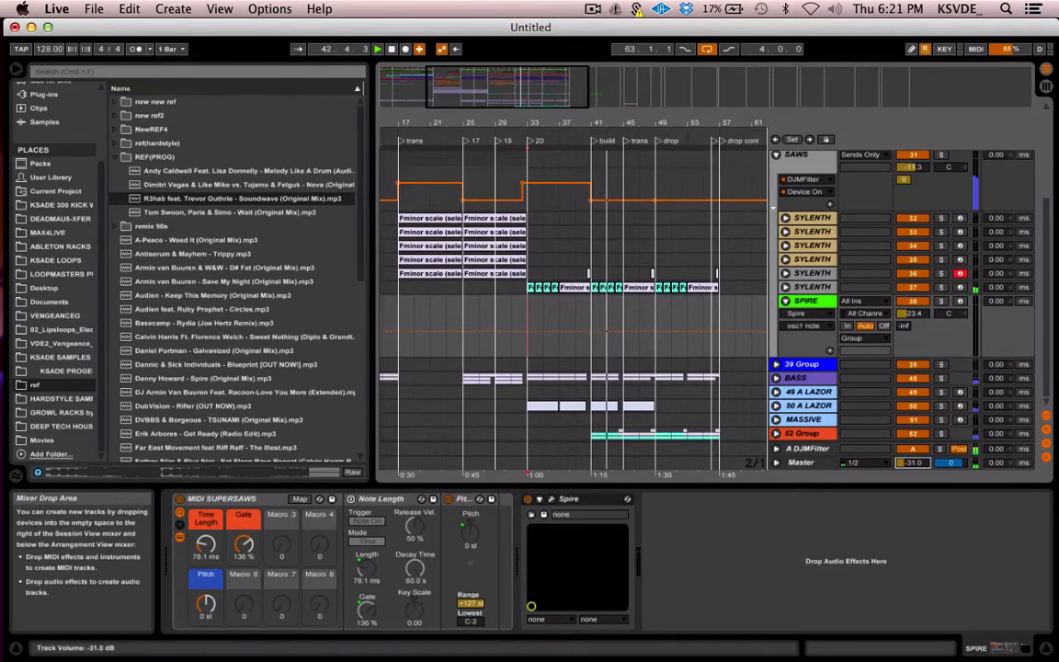
{"action": "key", "text": "space"}
{"action": "key", "text": "Delete"}
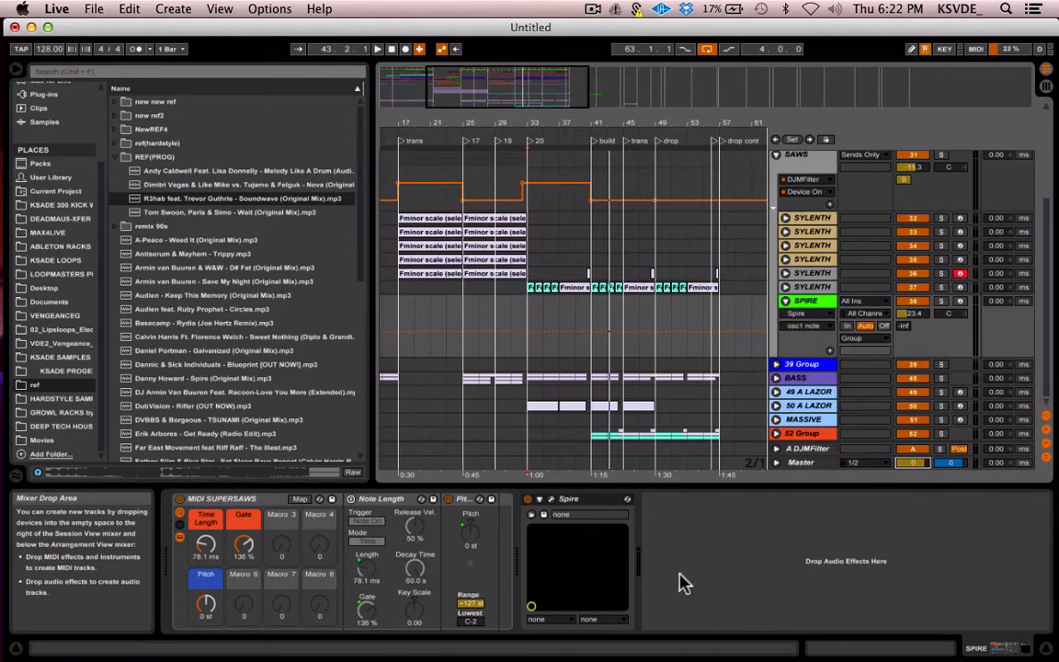
Preview the R3hab Soundwave reference track at two points in its waveform
{"action": "left_click", "coordinate": [99, 471]}
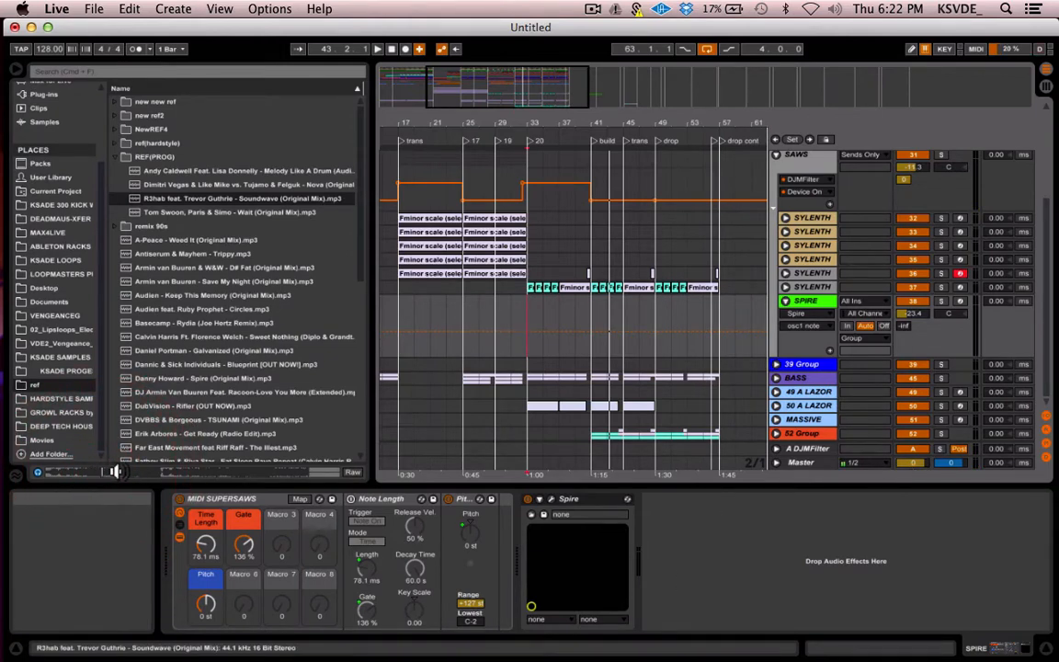
{"action": "left_click", "coordinate": [130, 471]}
Select the SOFT LEAD clip at bar 63 on the SPIRE track and play it
{"action": "left_click_drag", "start_coordinate": [527, 82], "coordinate": [570, 83]}
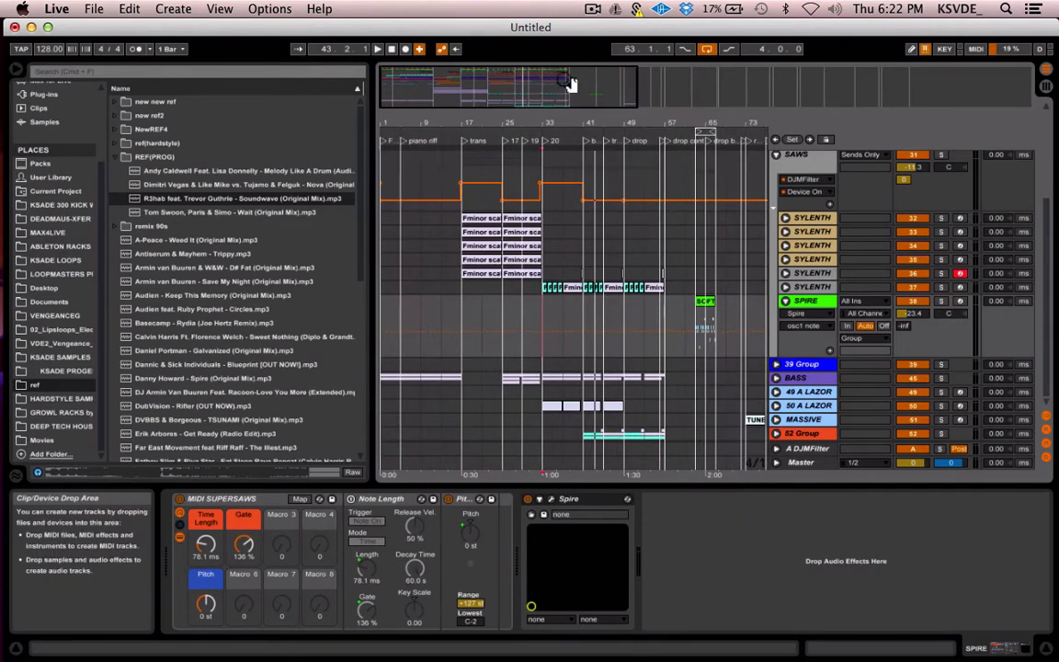
{"action": "left_click", "coordinate": [702, 306]}
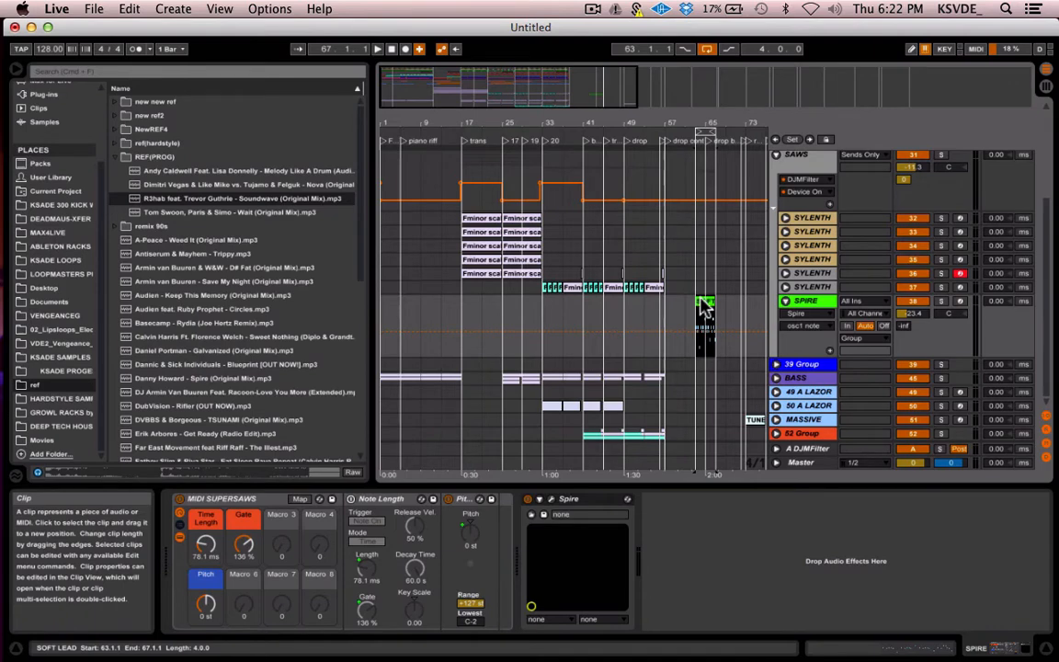
{"action": "key", "text": "space"}
Open the Spire synth's editor window from the SPIRE track and reposition it slightly
{"action": "left_click", "coordinate": [807, 302]}
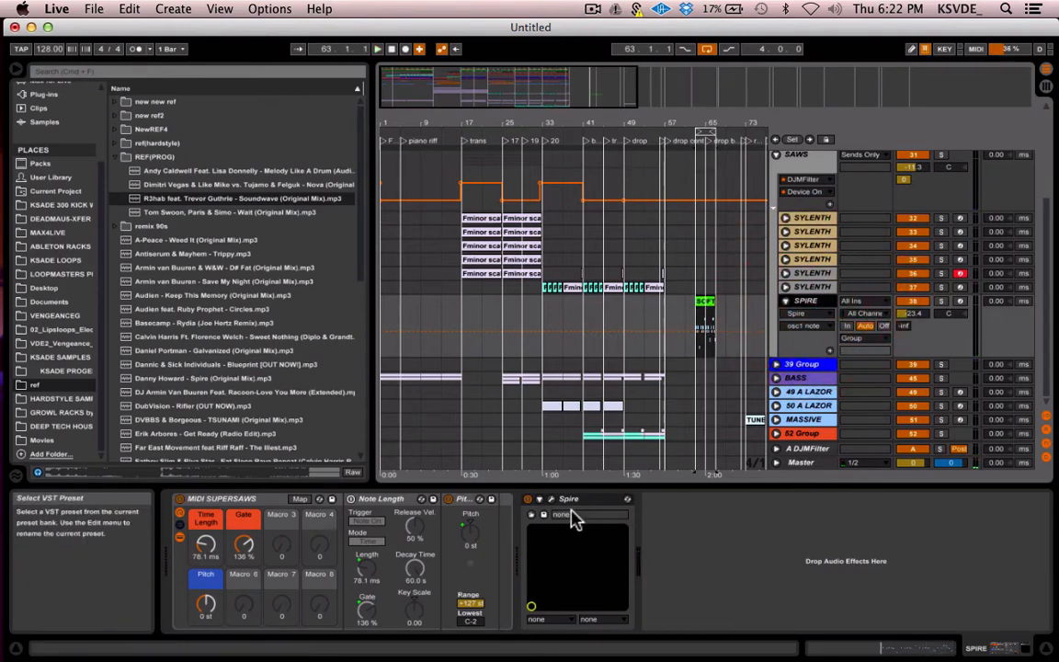
{"action": "left_click", "coordinate": [551, 498]}
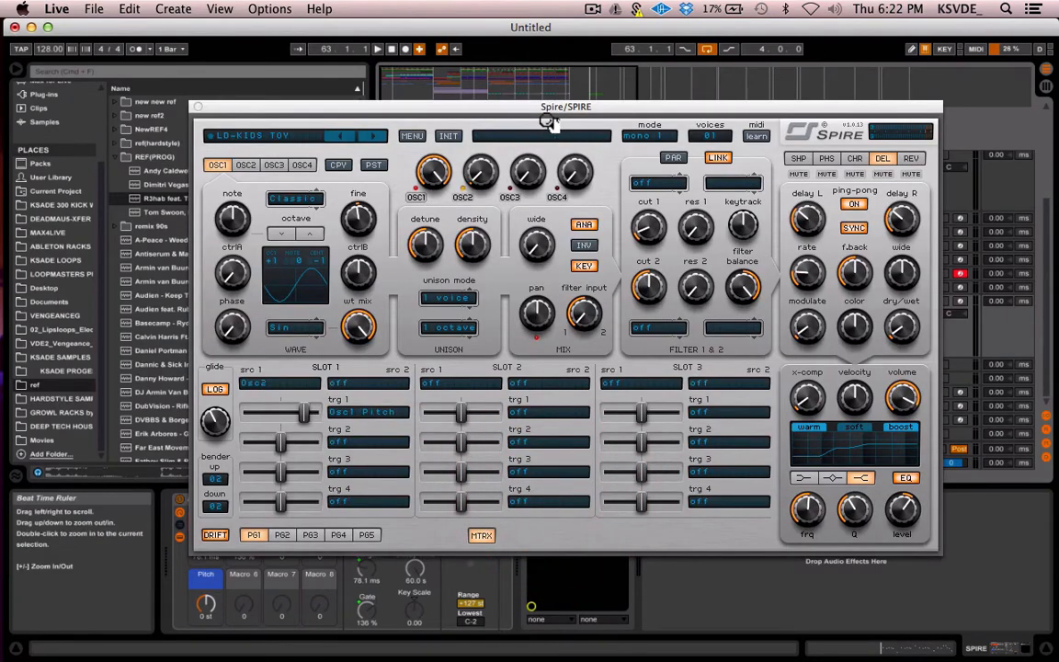
{"action": "mouse_move", "coordinate": [551, 106]}
{"action": "left_mouse_down"}
{"action": "mouse_move", "coordinate": [515, 90]}
{"action": "mouse_move", "coordinate": [539, 113]}
{"action": "left_mouse_up"}
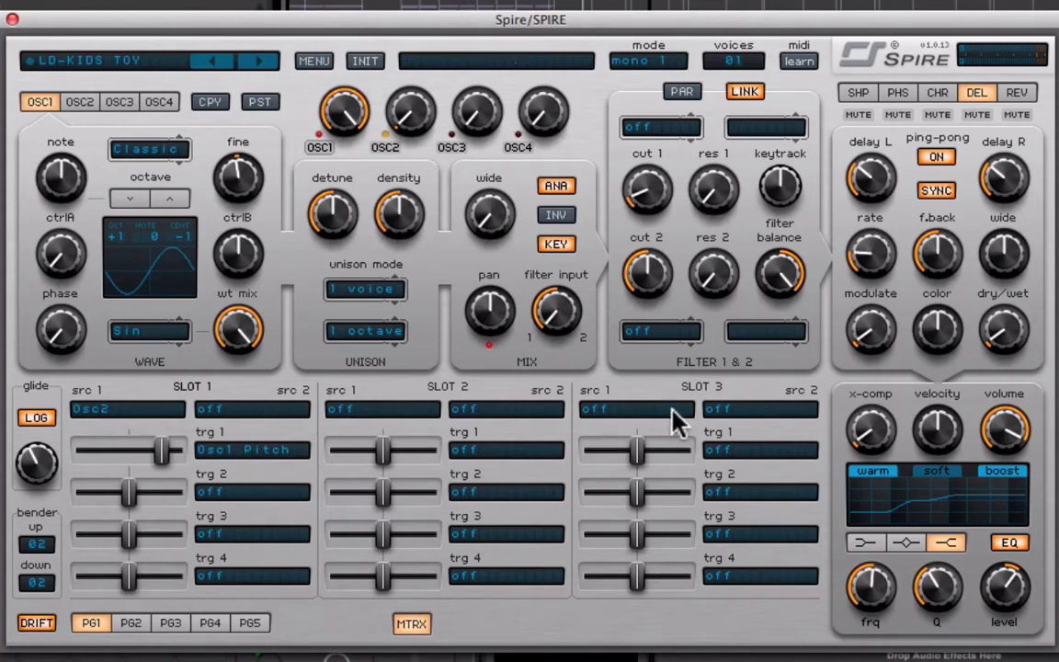
Inspect the options for Spire's mode and voices settings
{"action": "left_click", "coordinate": [649, 57]}
{"action": "left_click", "coordinate": [722, 58]}
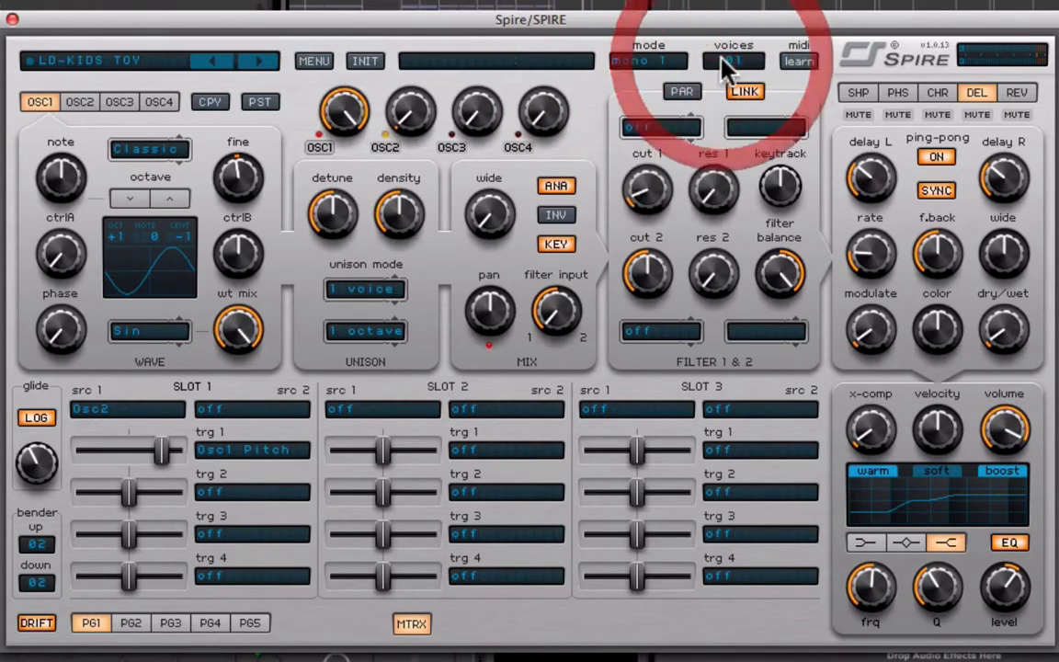
{"action": "left_click", "coordinate": [722, 59]}
{"action": "left_click", "coordinate": [656, 63]}
{"action": "left_click", "coordinate": [656, 62]}
{"action": "left_click", "coordinate": [655, 81]}
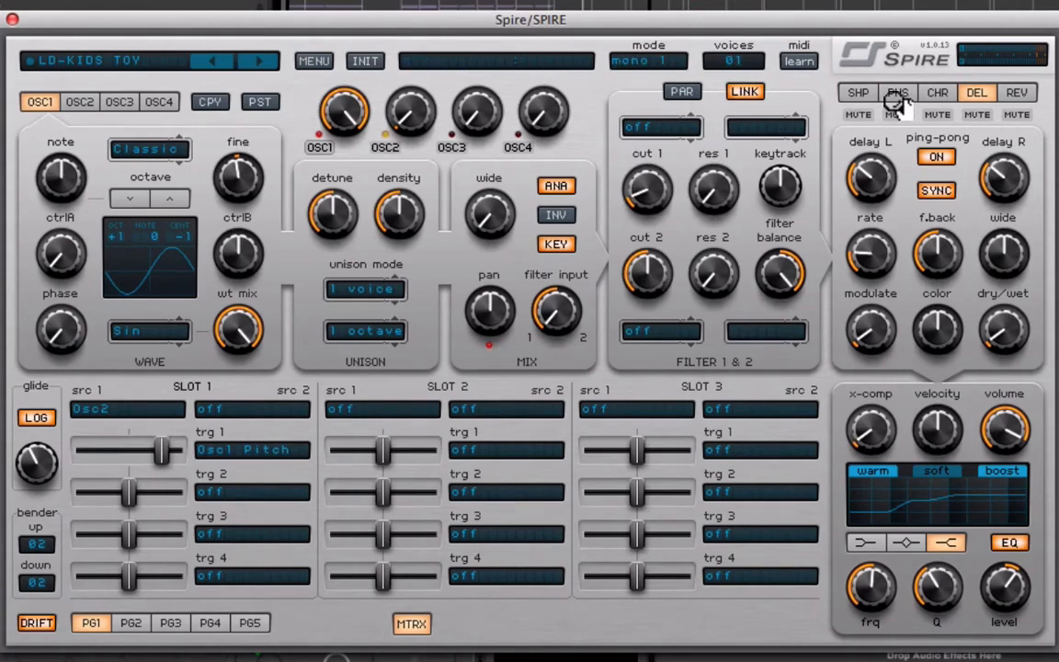
Set Spire's glide amount to about 399
{"action": "mouse_move", "coordinate": [42, 464]}
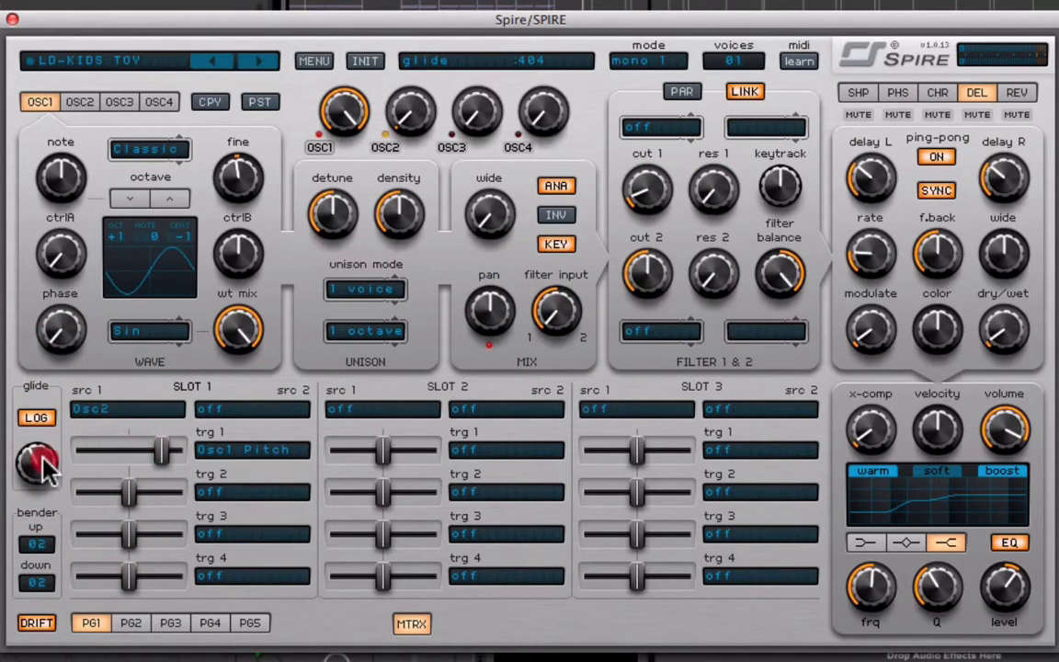
{"action": "scroll", "coordinate": [46, 471], "scroll_direction": "down", "scroll_amount": 6}
{"action": "scroll", "coordinate": [44, 467], "scroll_direction": "up", "scroll_amount": 5}
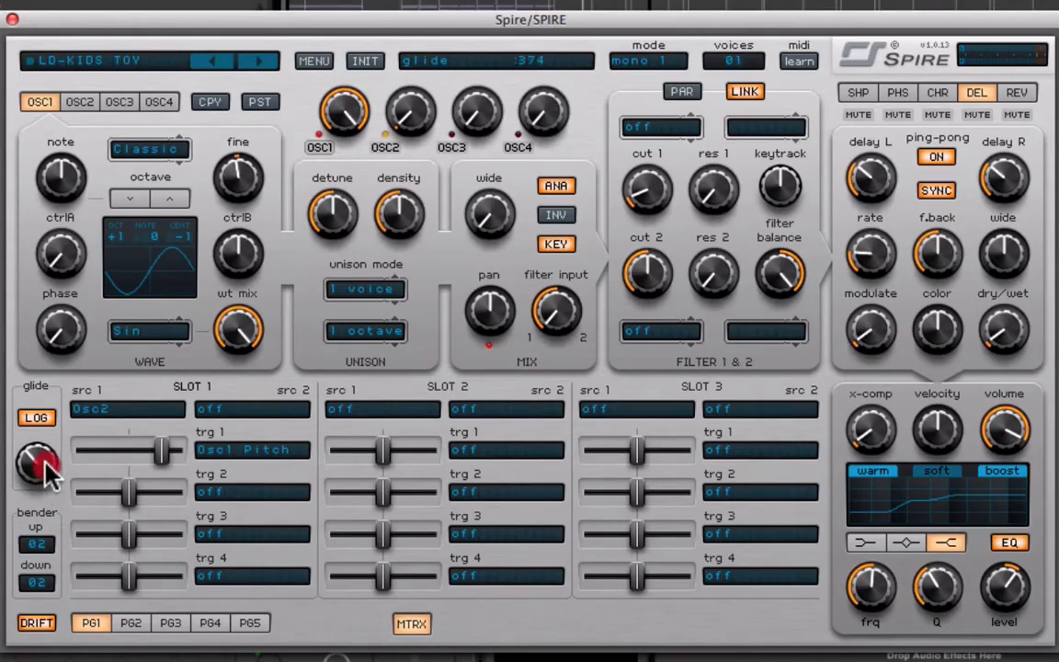
{"action": "scroll", "coordinate": [46, 466], "scroll_direction": "up", "scroll_amount": 1}
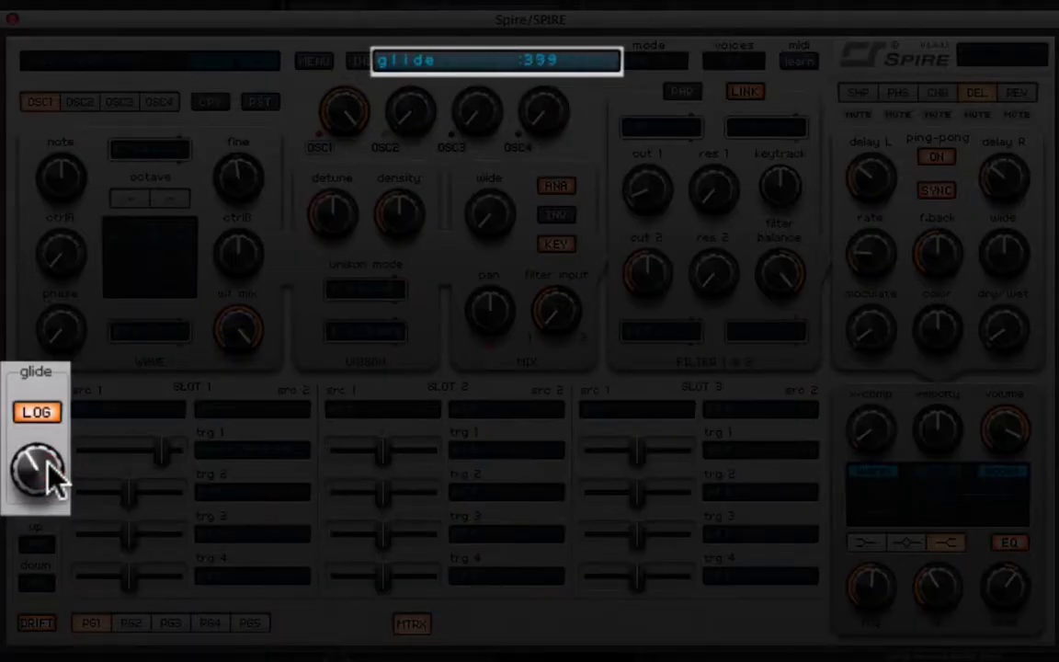
{"action": "scroll", "coordinate": [46, 465], "scroll_direction": "up", "scroll_amount": 1}
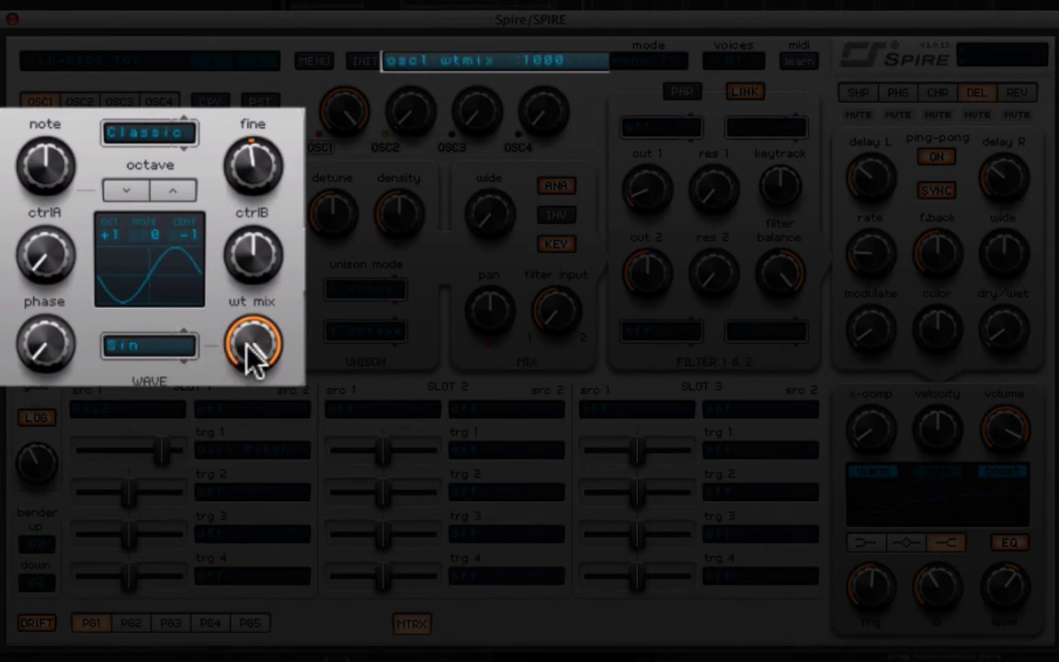
Examine OSC1's wt mix, and open OSC2 to examine its mix level, Noise type and ctrlA
{"action": "left_click_drag", "start_coordinate": [253, 354], "coordinate": [300, 182]}
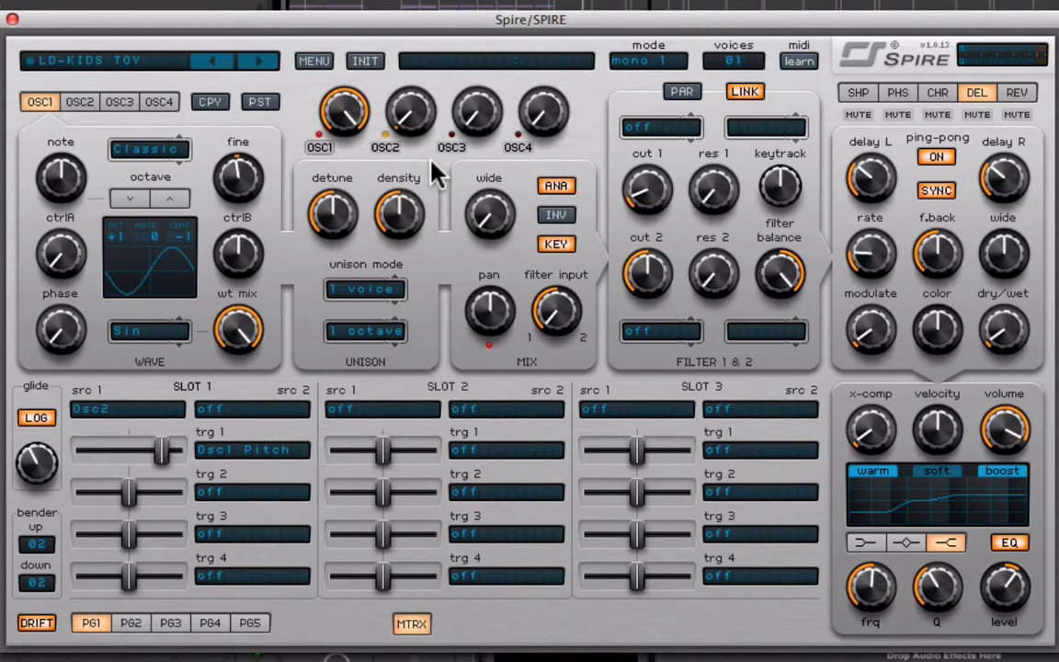
{"action": "left_click", "coordinate": [79, 103]}
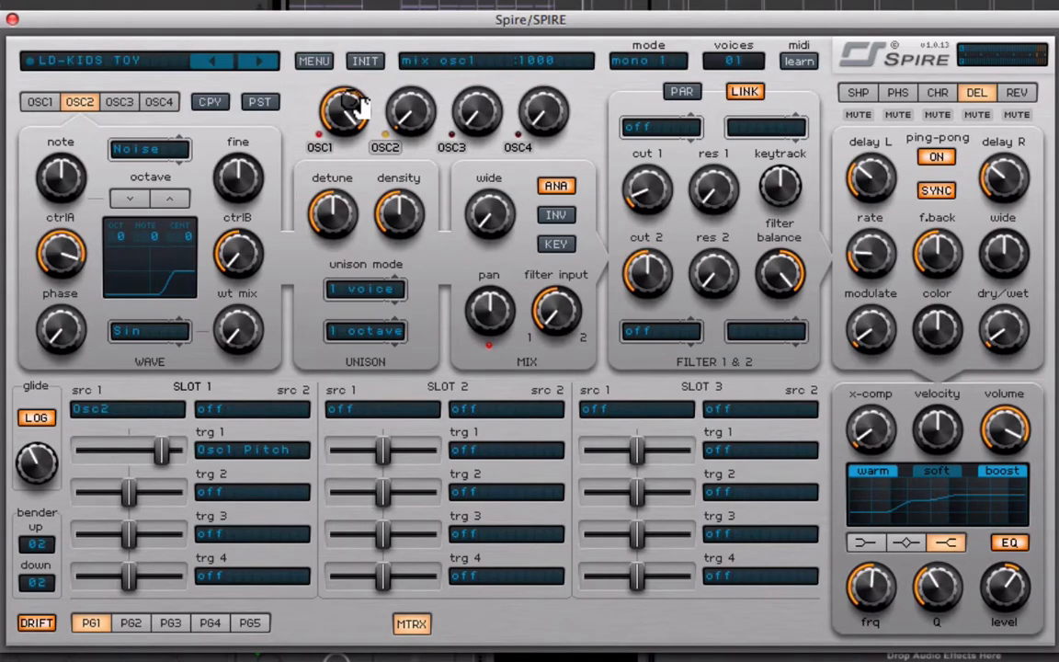
{"action": "left_click_drag", "start_coordinate": [418, 103], "coordinate": [420, 107]}
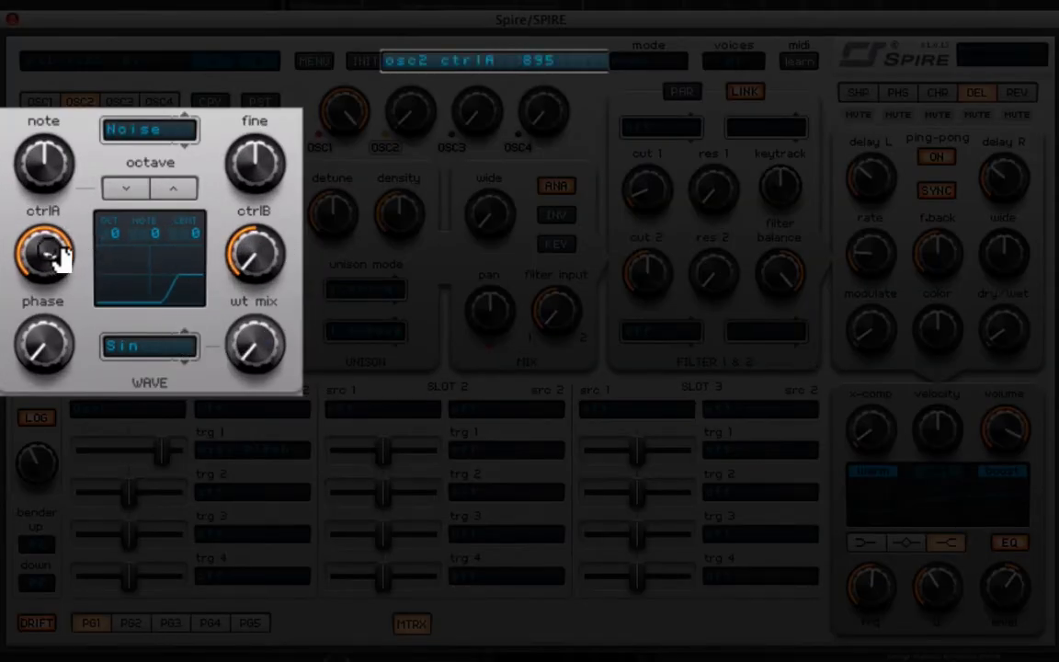
{"action": "left_click", "coordinate": [143, 133]}
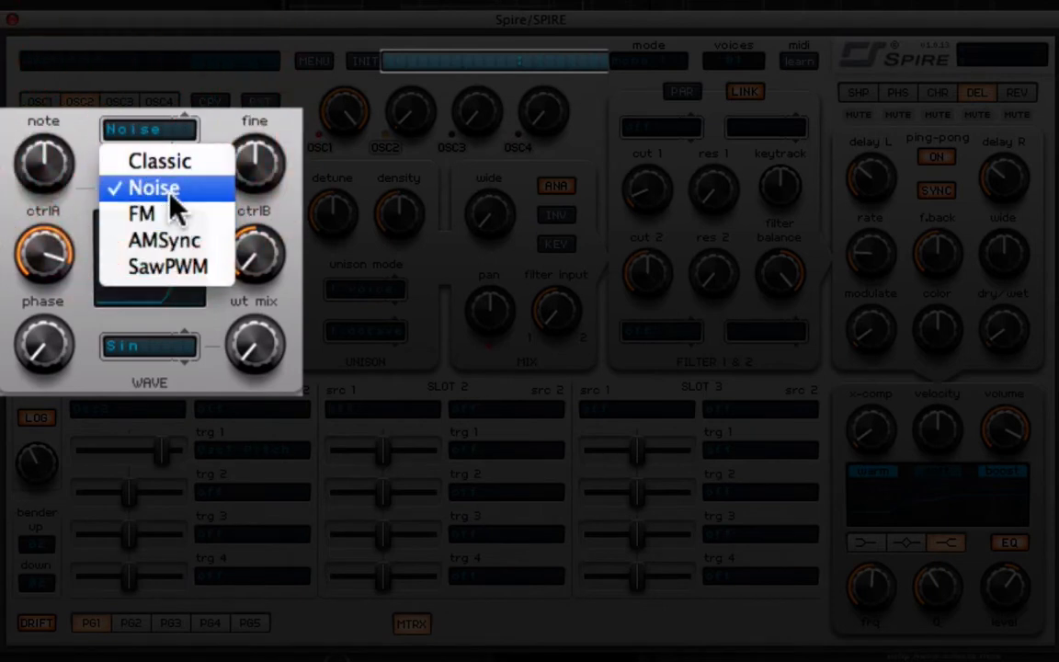
{"action": "left_click", "coordinate": [59, 232]}
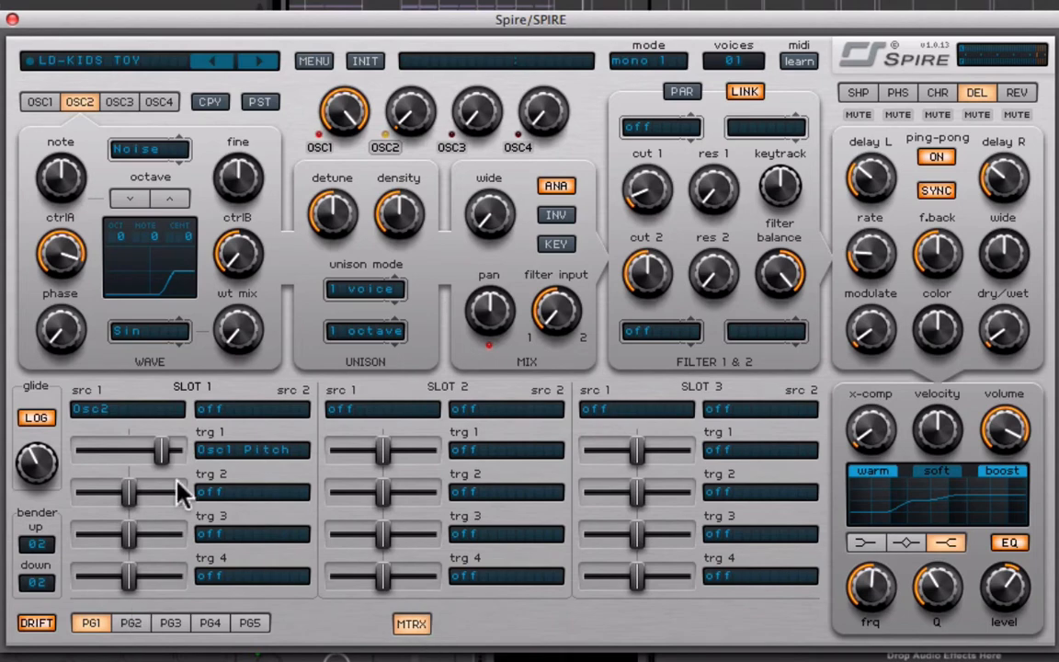
Show the envelopes in place of the modulation matrix and examine ENV1's attack, sustain and release
{"action": "left_click", "coordinate": [414, 625]}
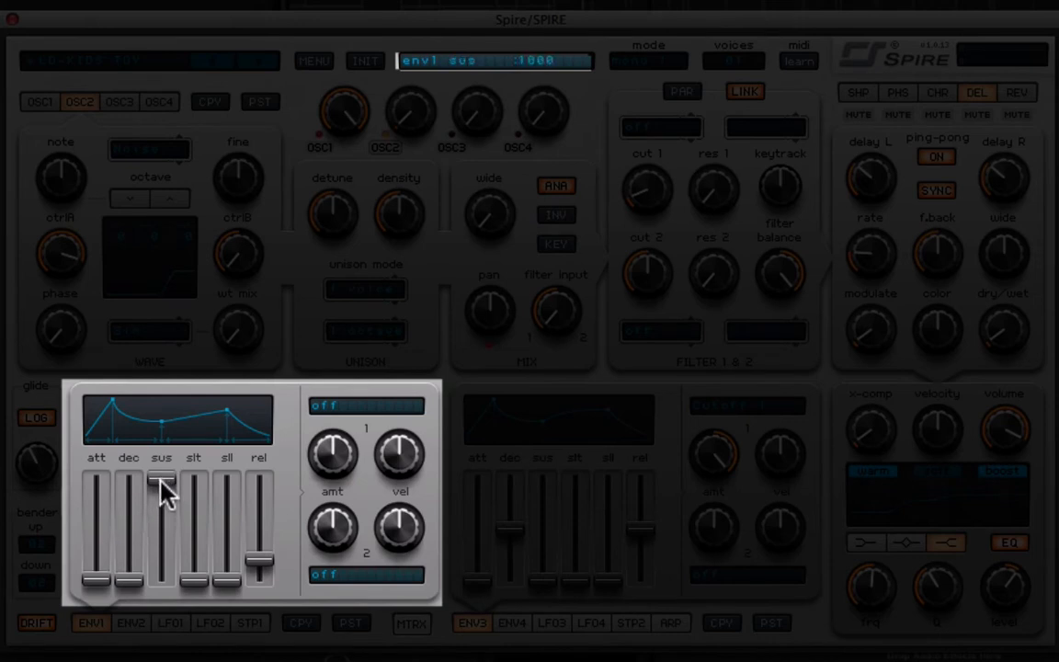
{"action": "left_click", "coordinate": [137, 622]}
{"action": "left_click", "coordinate": [105, 622]}
{"action": "left_click", "coordinate": [103, 582]}
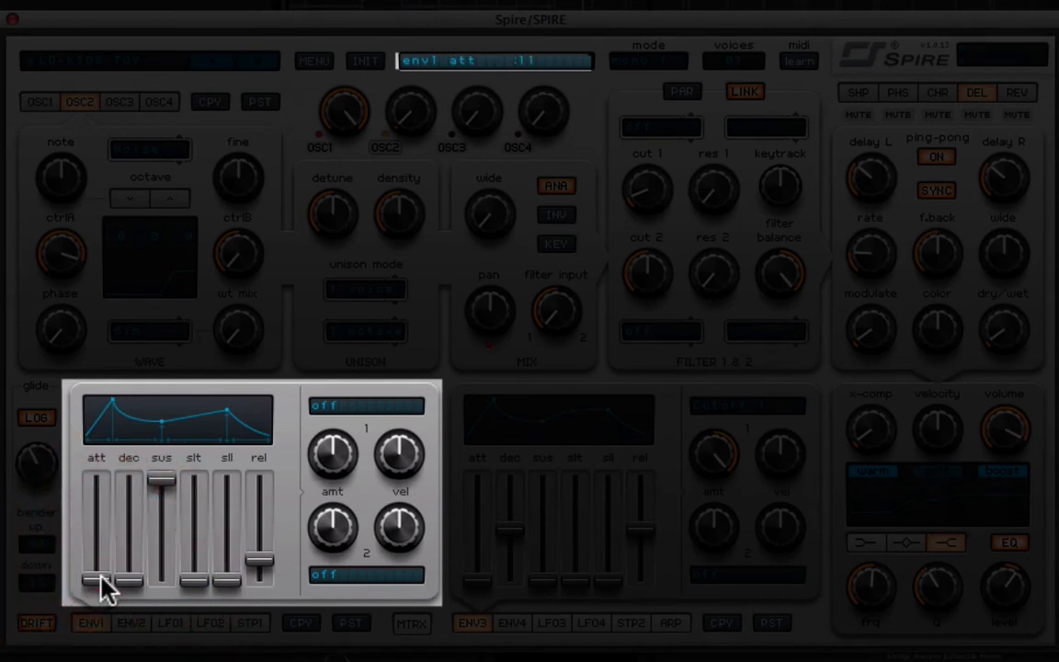
{"action": "left_click", "coordinate": [158, 483]}
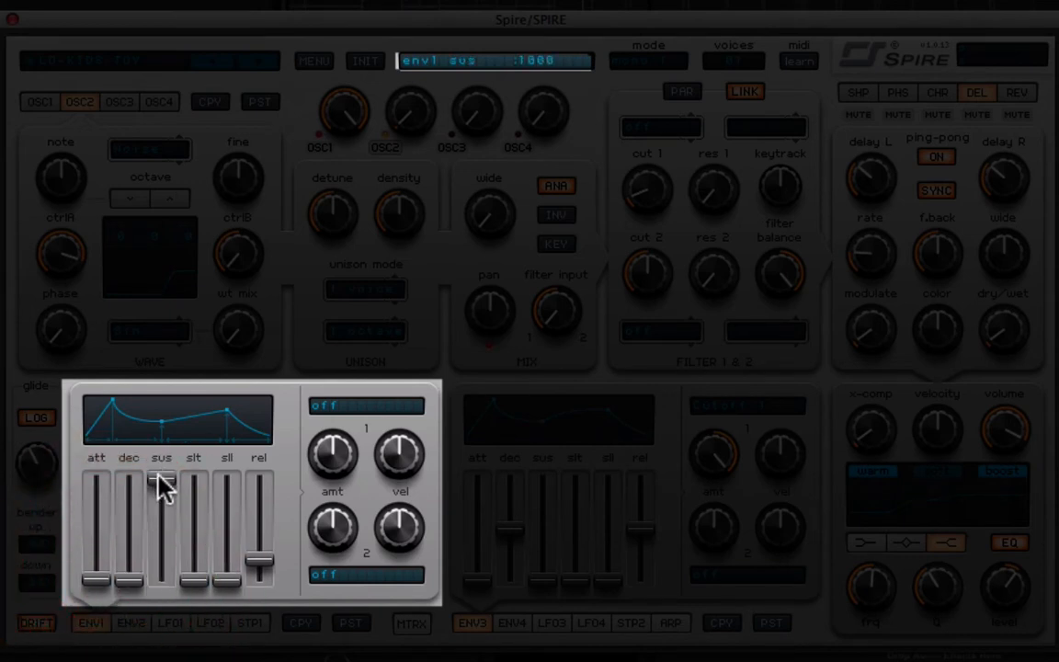
{"action": "left_click", "coordinate": [265, 566]}
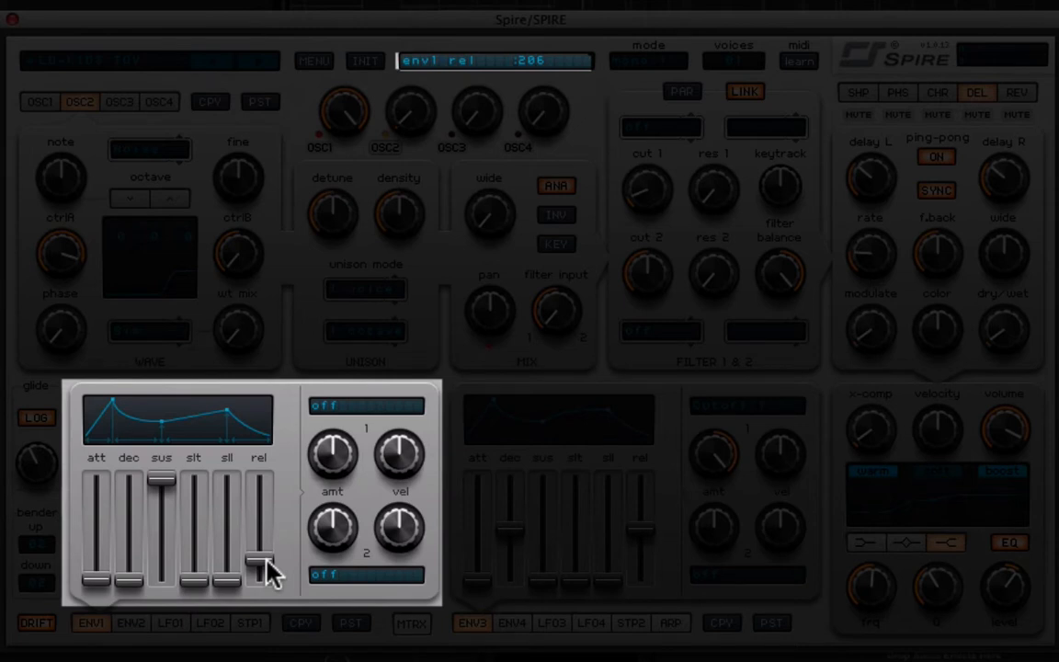
In slot 1 of the modulation matrix, choose Osc2 as source 1 and Osc1 Pitch as target 1
{"action": "left_click", "coordinate": [421, 625]}
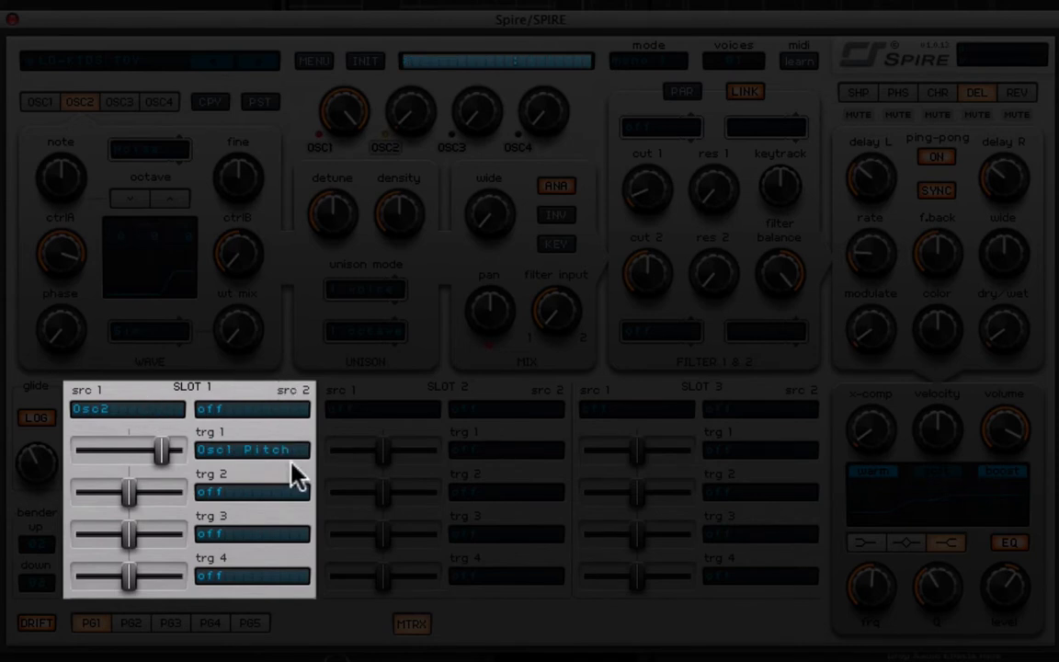
{"action": "left_click", "coordinate": [115, 418]}
{"action": "left_click", "coordinate": [123, 489]}
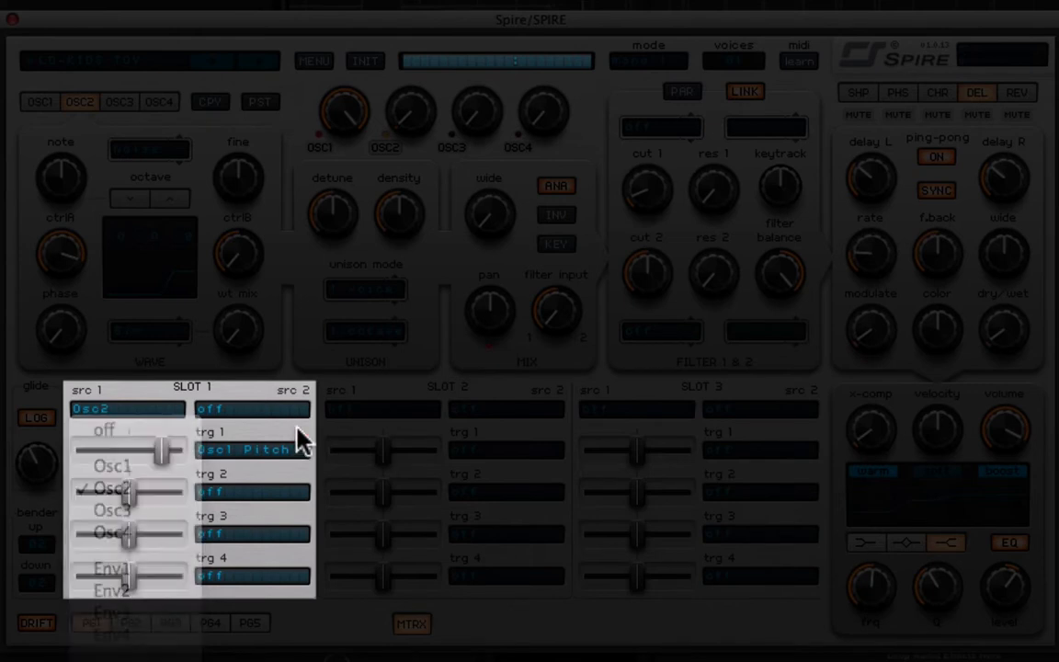
{"action": "left_click", "coordinate": [235, 456]}
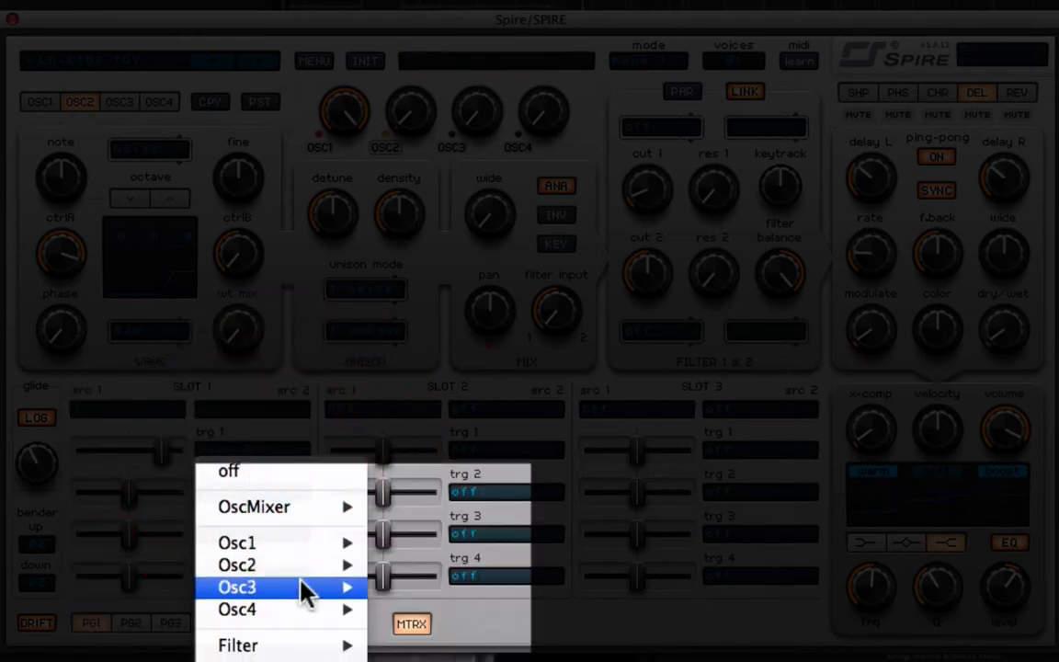
{"action": "mouse_move", "coordinate": [304, 544]}
{"action": "left_click", "coordinate": [446, 545]}
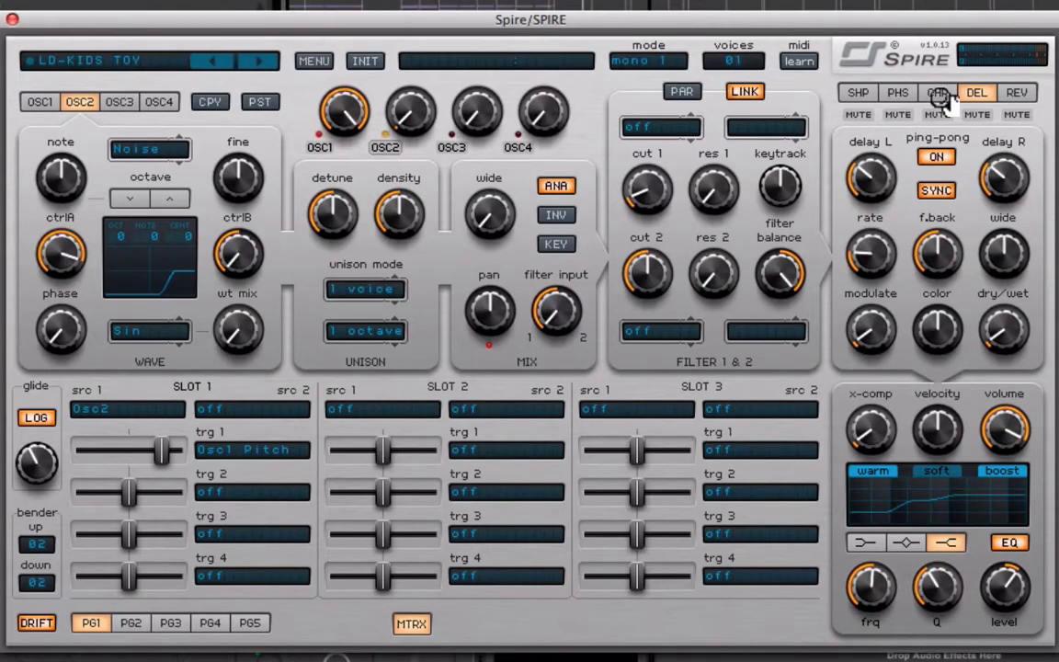
Examine the shaper (SHP) effect's settings, including low cut, and the phaser (PHS) effect's spread and depth
{"action": "left_click", "coordinate": [855, 93]}
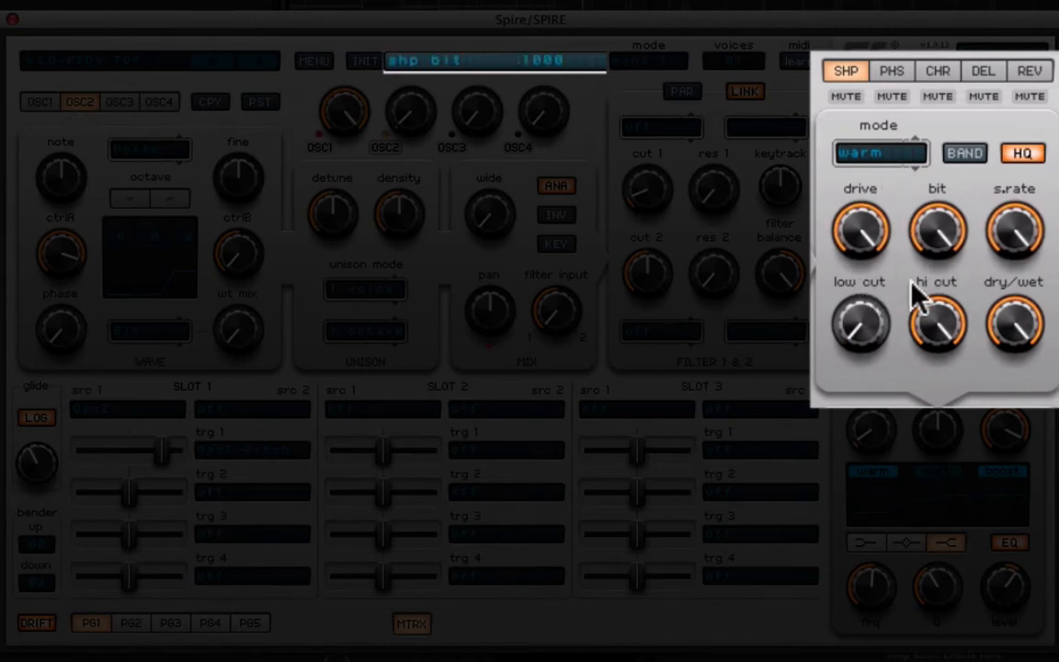
{"action": "left_click_drag", "start_coordinate": [850, 329], "coordinate": [874, 377]}
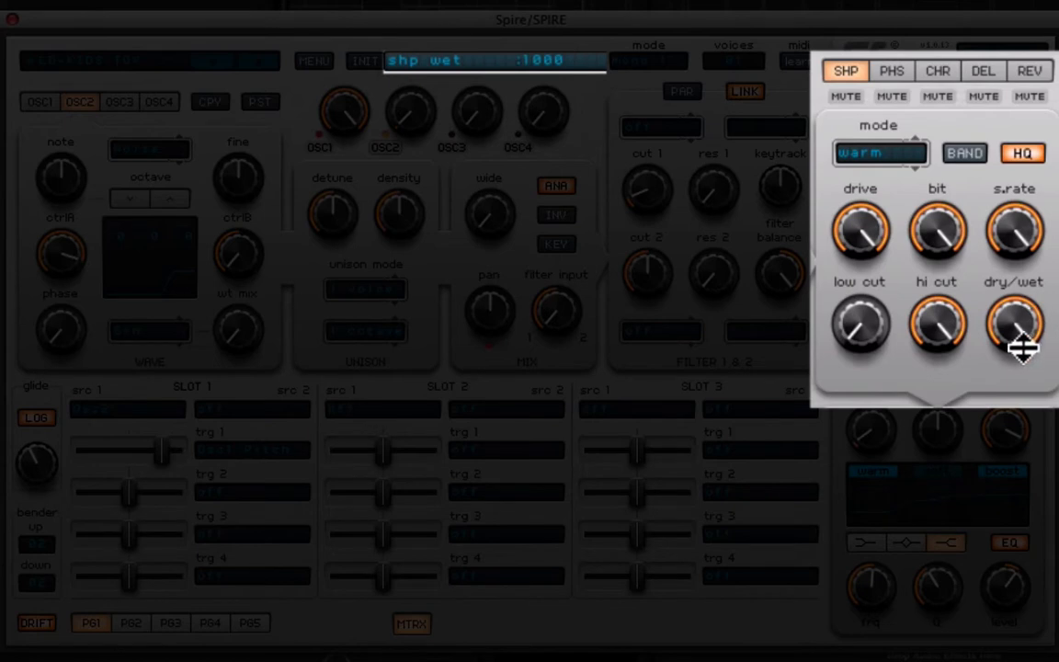
{"action": "left_click", "coordinate": [891, 71]}
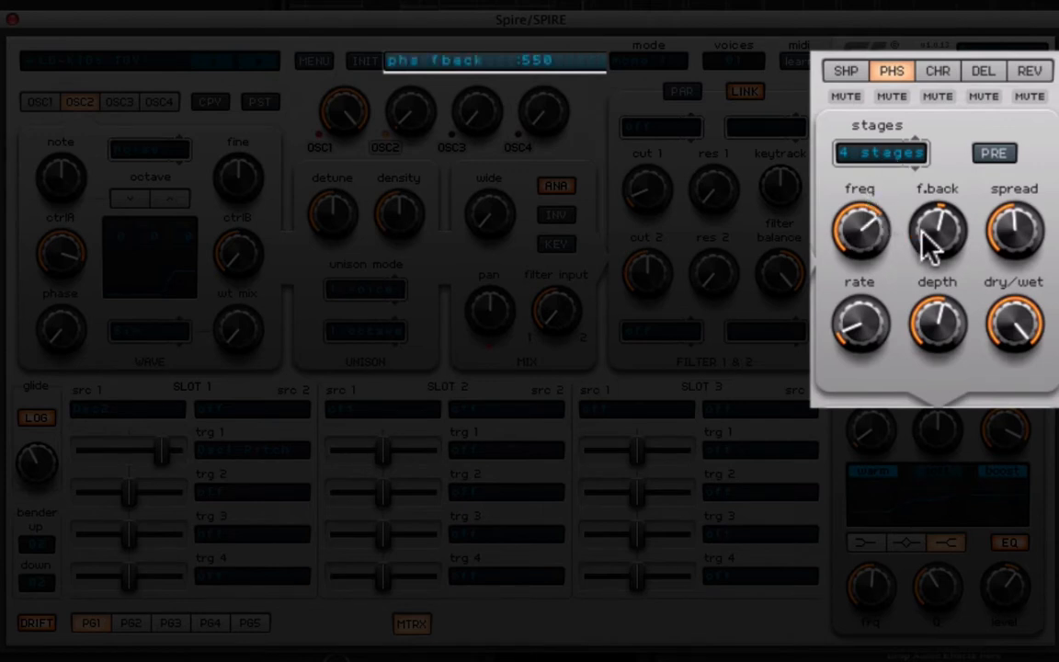
{"action": "left_click", "coordinate": [1015, 230]}
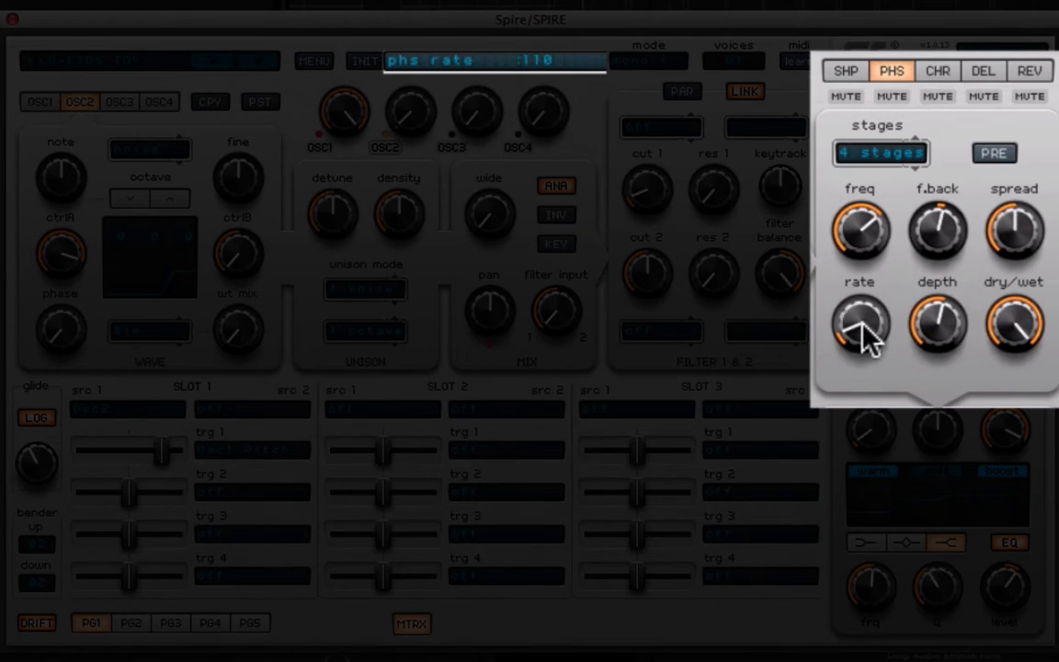
{"action": "left_click", "coordinate": [952, 329]}
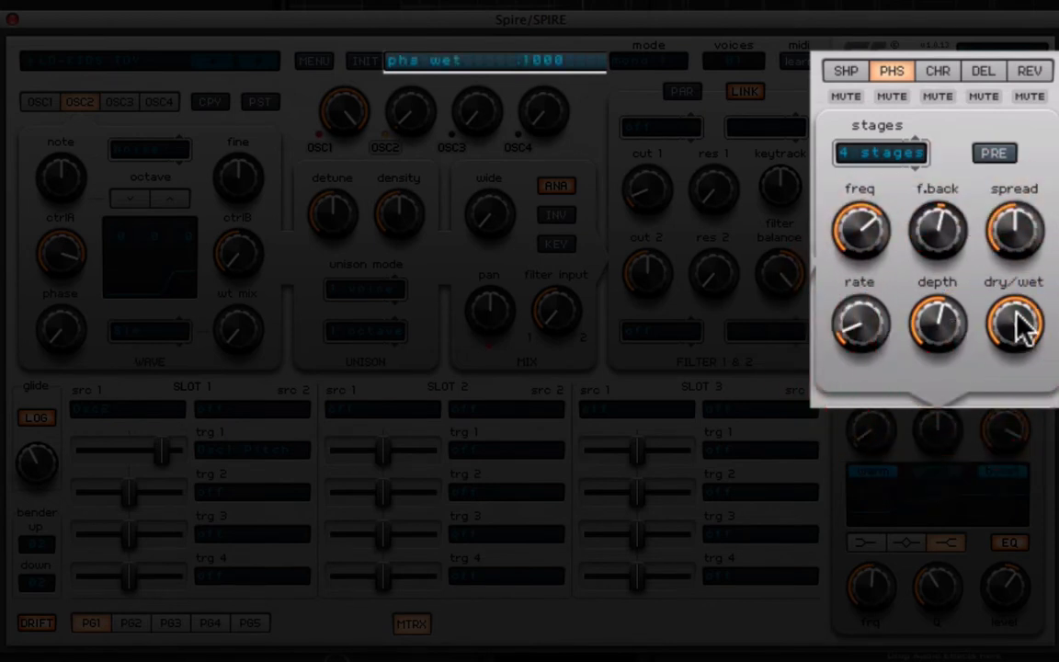
Open the chorus (CHR) effect and adjust its dry/wet to about 74
{"action": "left_click", "coordinate": [943, 69]}
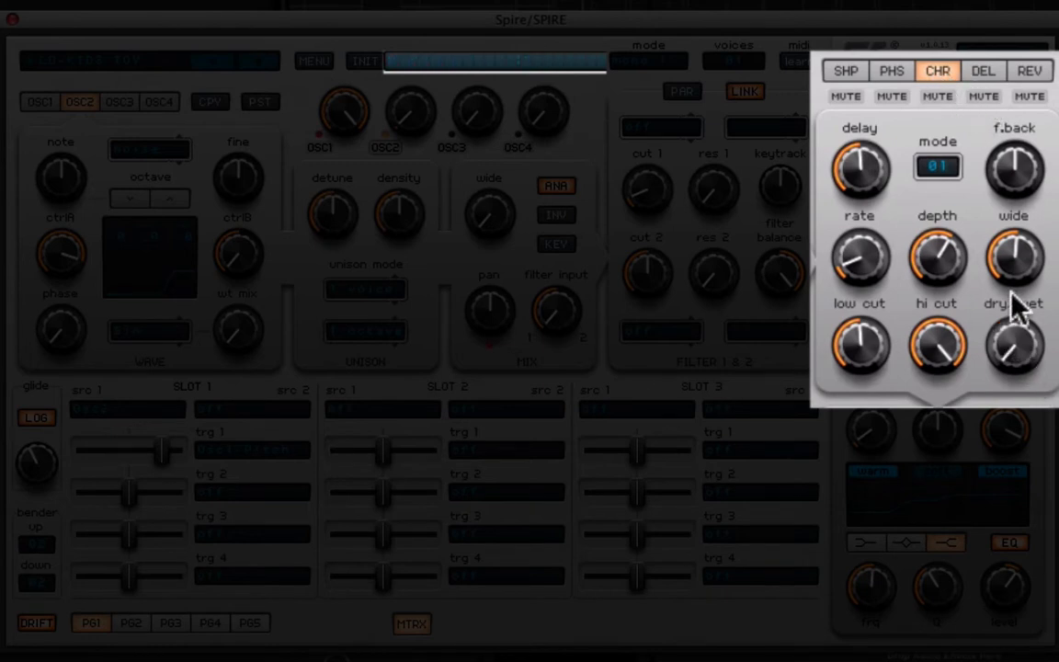
{"action": "left_click", "coordinate": [1020, 356]}
{"action": "left_click_drag", "start_coordinate": [1015, 345], "coordinate": [1026, 363]}
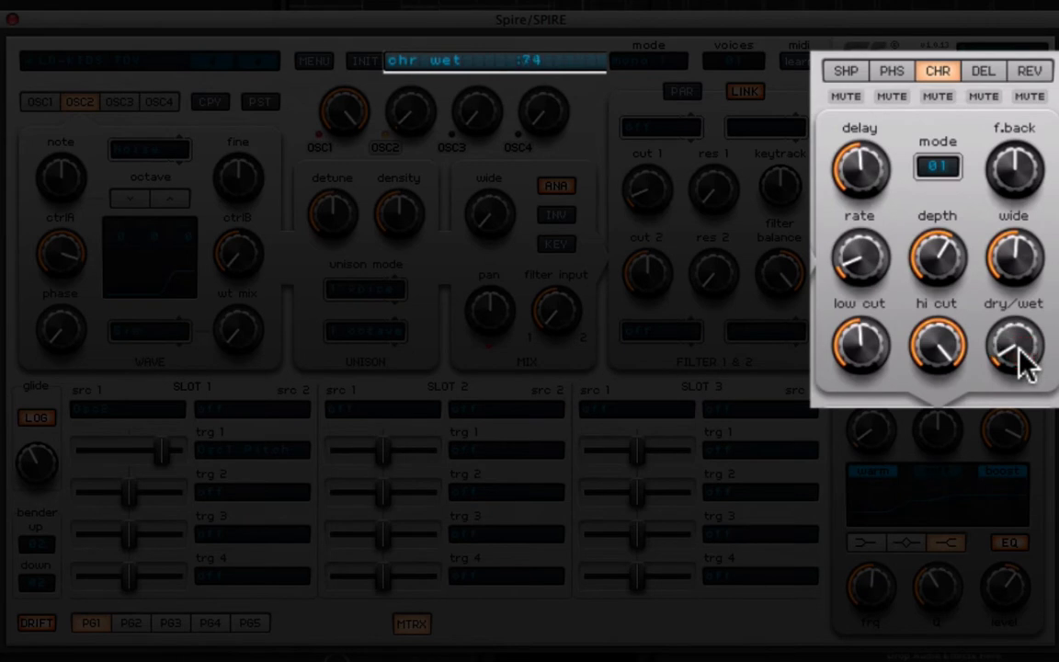
{"action": "left_click", "coordinate": [1020, 354]}
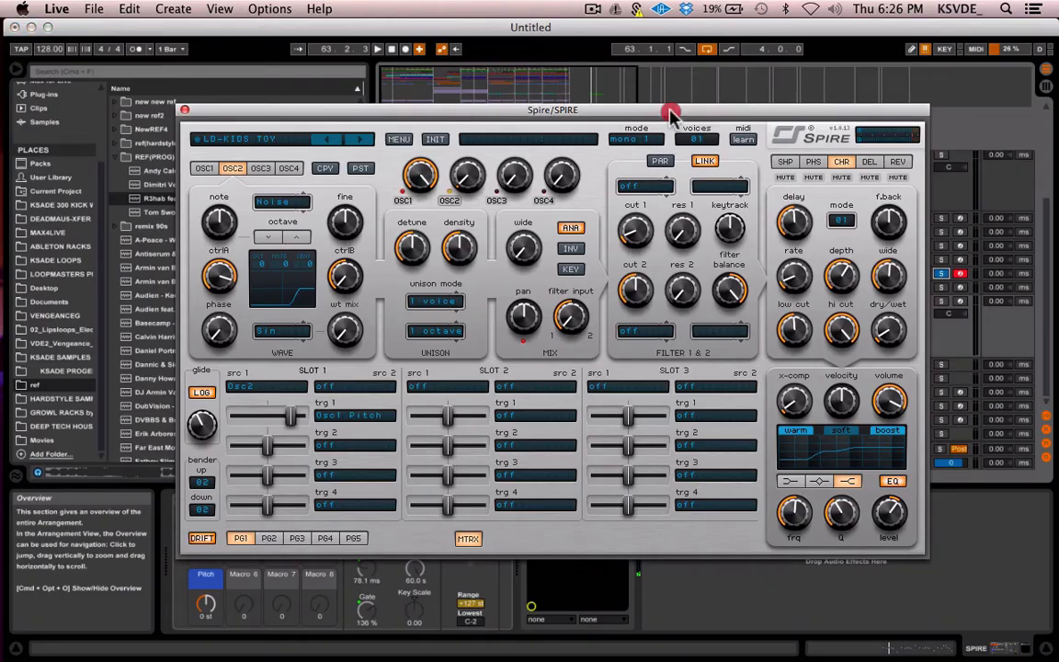
Solo the SPIRE track and start playback, moving the synth window aside and back into view
{"action": "left_click_drag", "start_coordinate": [669, 108], "coordinate": [446, 350]}
{"action": "left_click", "coordinate": [941, 301]}
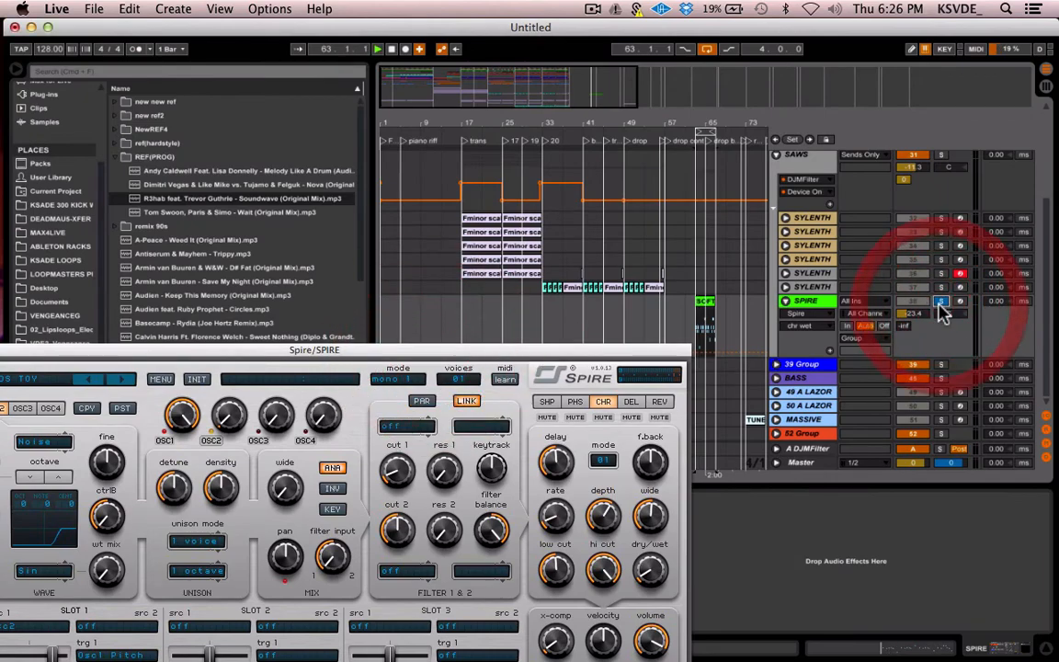
{"action": "key", "text": "space"}
{"action": "left_click_drag", "start_coordinate": [585, 352], "coordinate": [761, 79]}
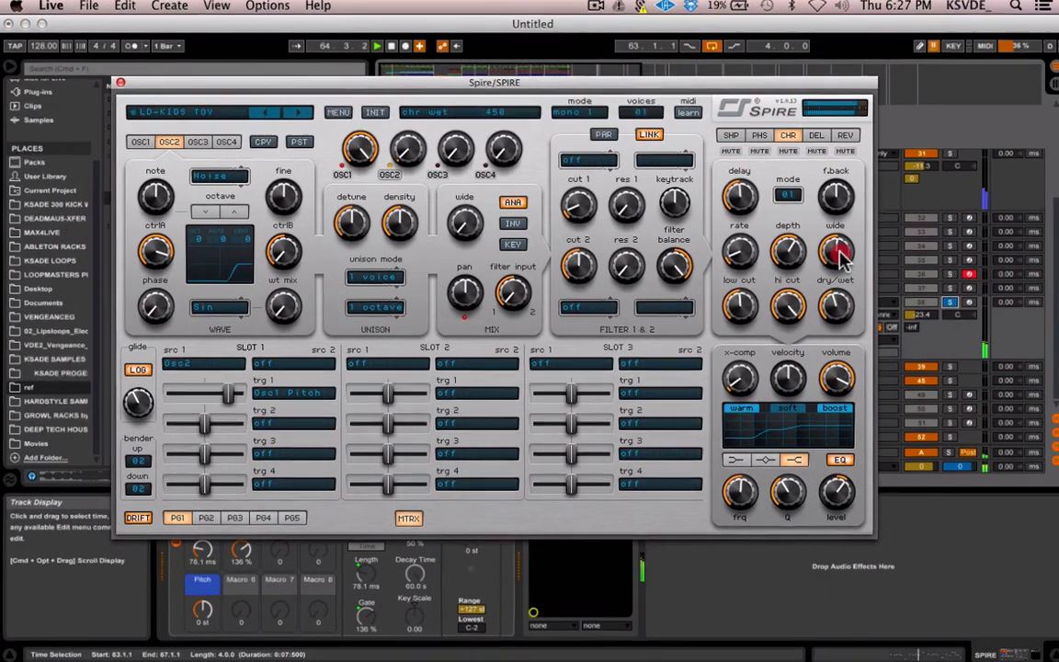
While the loop plays, set the chorus rate to 520 and vary wide and depth, bringing dry/wet to about 155
{"action": "left_click_drag", "start_coordinate": [840, 260], "coordinate": [836, 378]}
{"action": "left_click_drag", "start_coordinate": [1008, 432], "coordinate": [1018, 349]}
{"action": "mouse_move", "coordinate": [868, 340]}
{"action": "left_mouse_down"}
{"action": "mouse_move", "coordinate": [874, 520]}
{"action": "mouse_move", "coordinate": [873, 335]}
{"action": "mouse_move", "coordinate": [864, 405]}
{"action": "mouse_move", "coordinate": [863, 377]}
{"action": "left_mouse_up"}
{"action": "mouse_move", "coordinate": [861, 259]}
{"action": "left_mouse_down"}
{"action": "mouse_move", "coordinate": [875, 154]}
{"action": "mouse_move", "coordinate": [879, 162]}
{"action": "left_mouse_up"}
{"action": "left_click_drag", "start_coordinate": [946, 259], "coordinate": [947, 299]}
{"action": "mouse_move", "coordinate": [1030, 357]}
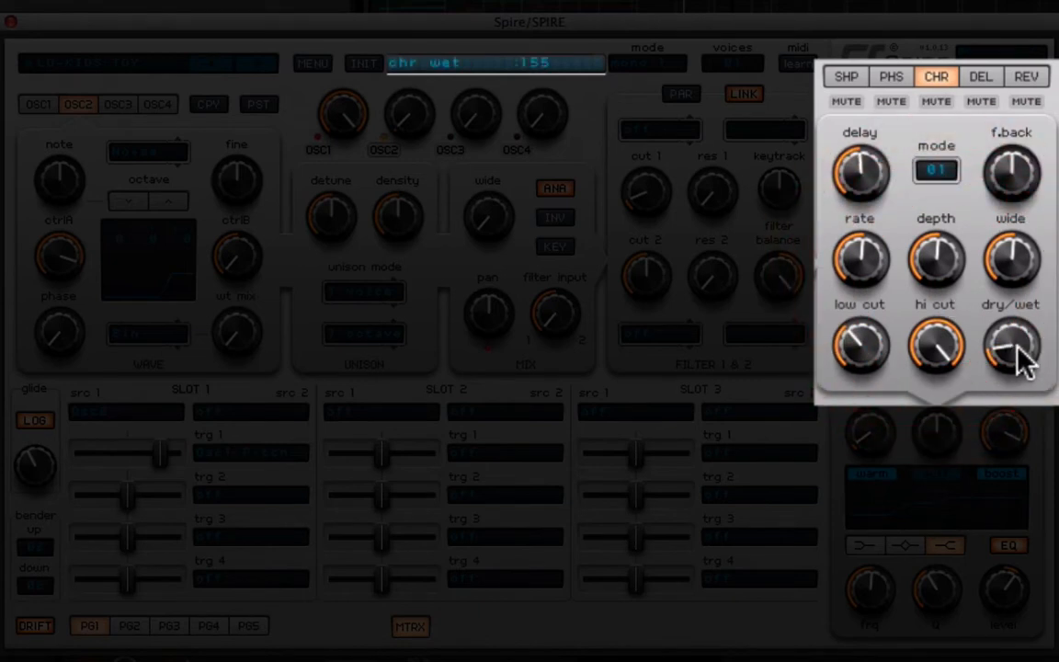
Set the chorus delay to about 110, depth to about 605 and dry/wet to about 215
{"action": "left_click_drag", "start_coordinate": [944, 272], "coordinate": [924, 108]}
{"action": "left_click_drag", "start_coordinate": [1033, 295], "coordinate": [1023, 281]}
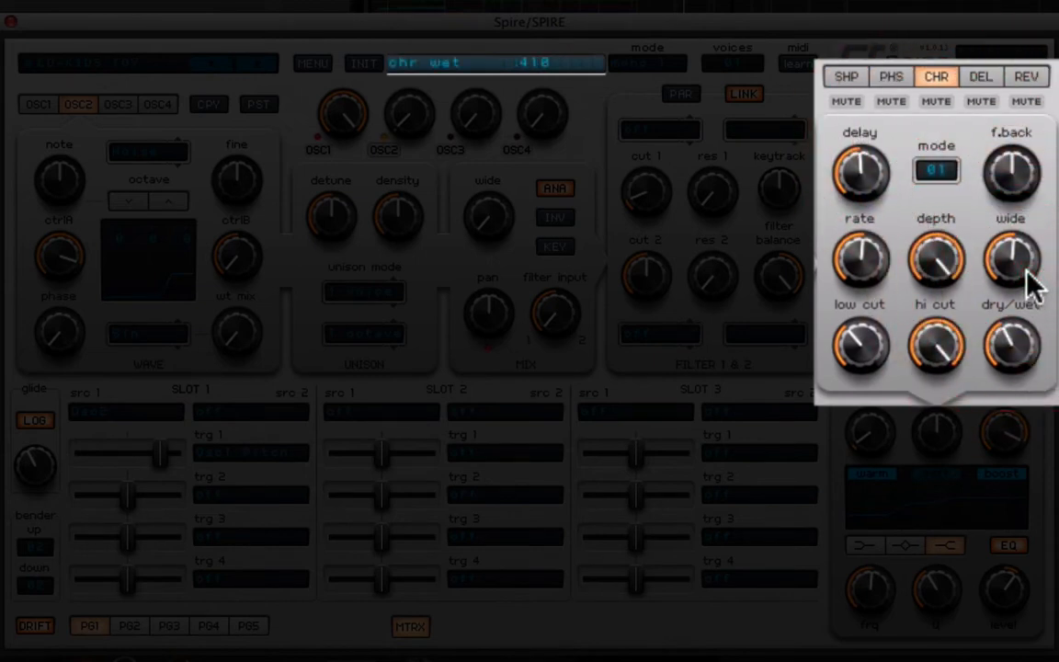
{"action": "left_click_drag", "start_coordinate": [873, 169], "coordinate": [866, 271]}
{"action": "left_click_drag", "start_coordinate": [936, 254], "coordinate": [1027, 398]}
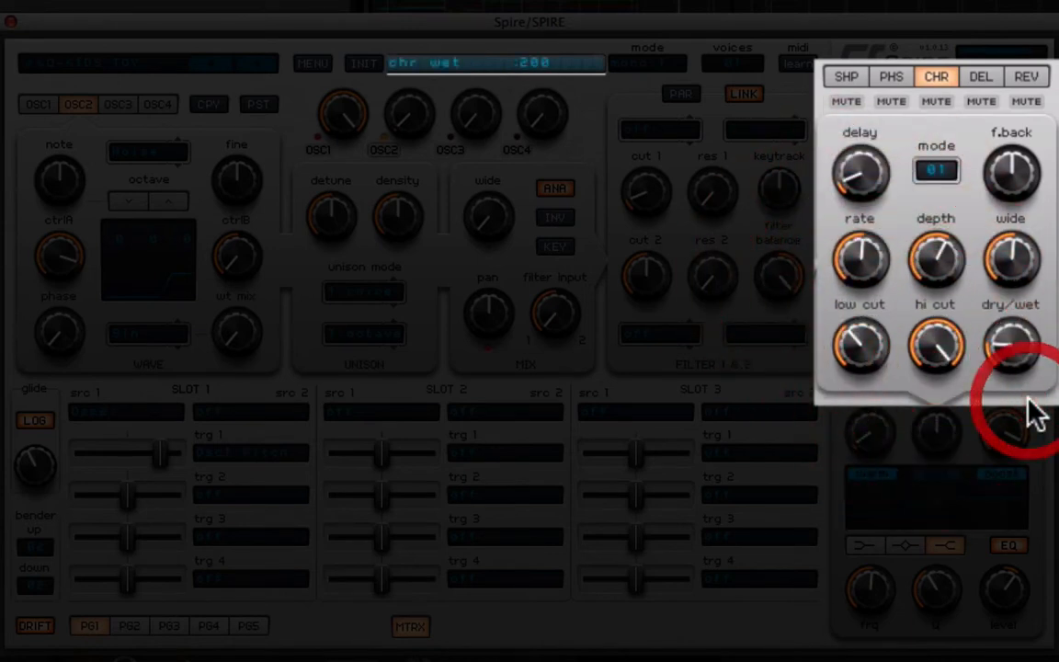
{"action": "mouse_move", "coordinate": [1016, 338]}
{"action": "left_mouse_down"}
{"action": "mouse_move", "coordinate": [1011, 520]}
{"action": "mouse_move", "coordinate": [1021, 373]}
{"action": "mouse_move", "coordinate": [1015, 336]}
{"action": "mouse_move", "coordinate": [1011, 343]}
{"action": "left_mouse_up"}
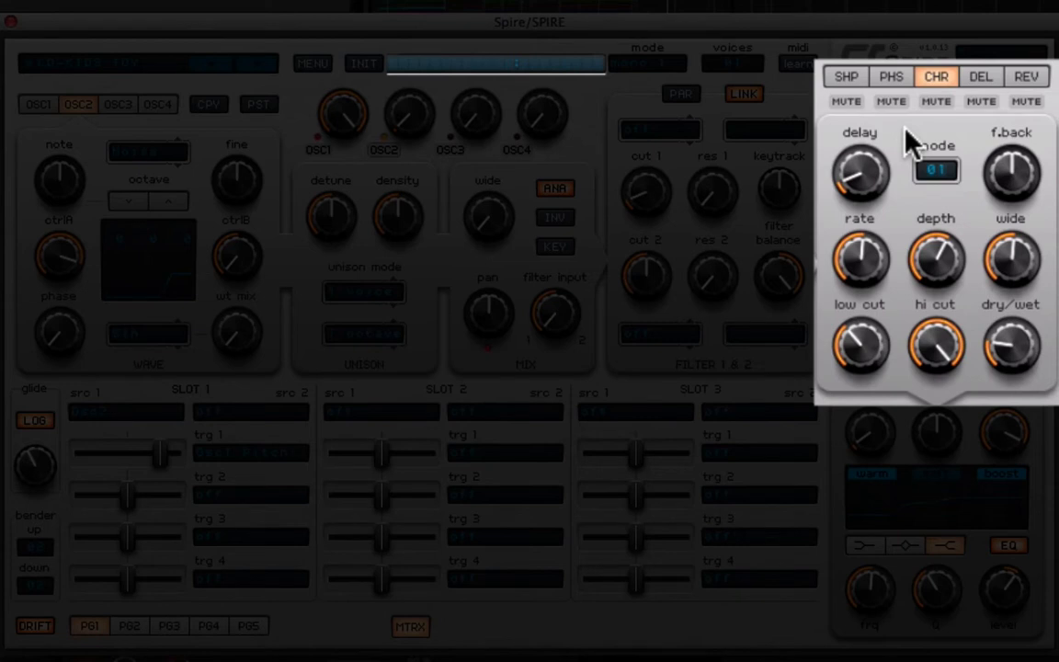
Examine the chorus values for delay, rate, depth, wide, low cut and dry/wet
{"action": "mouse_move", "coordinate": [849, 155]}
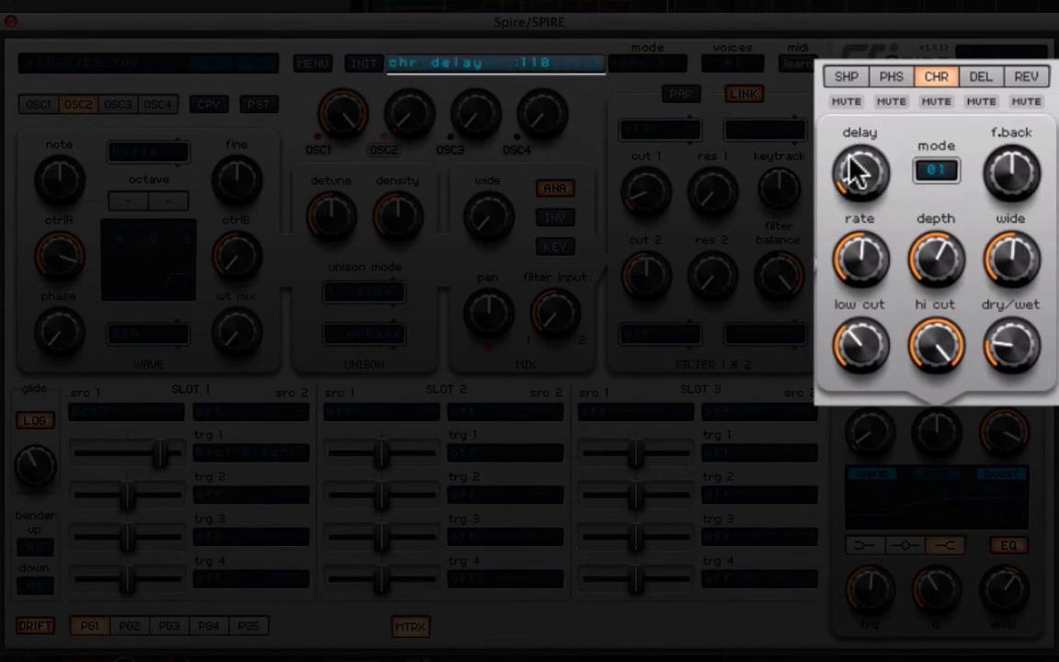
{"action": "mouse_move", "coordinate": [867, 265]}
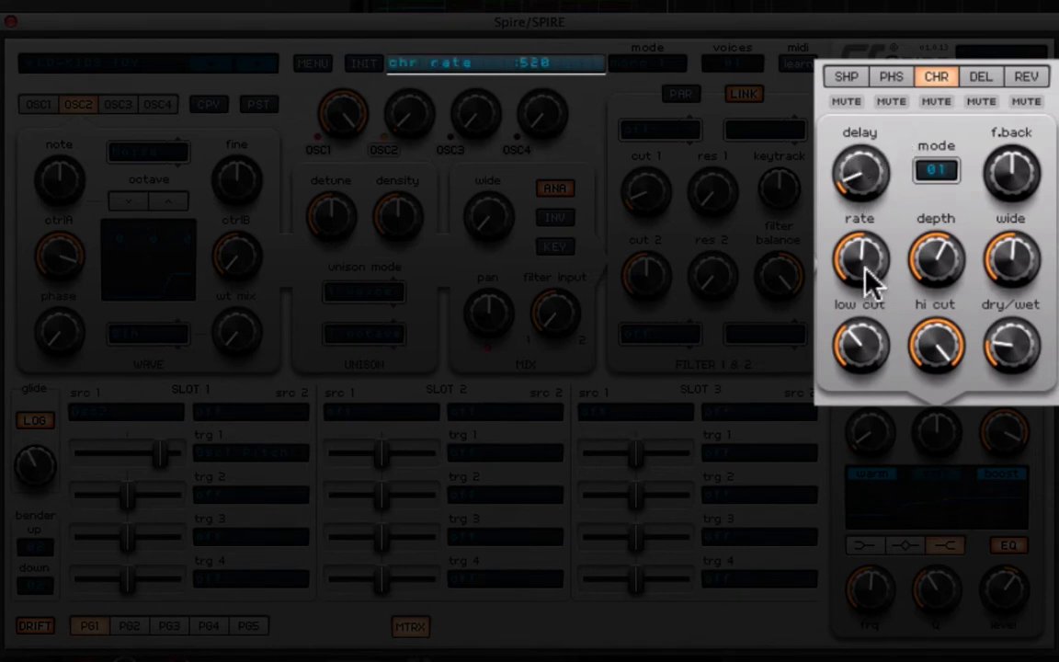
{"action": "mouse_move", "coordinate": [934, 266]}
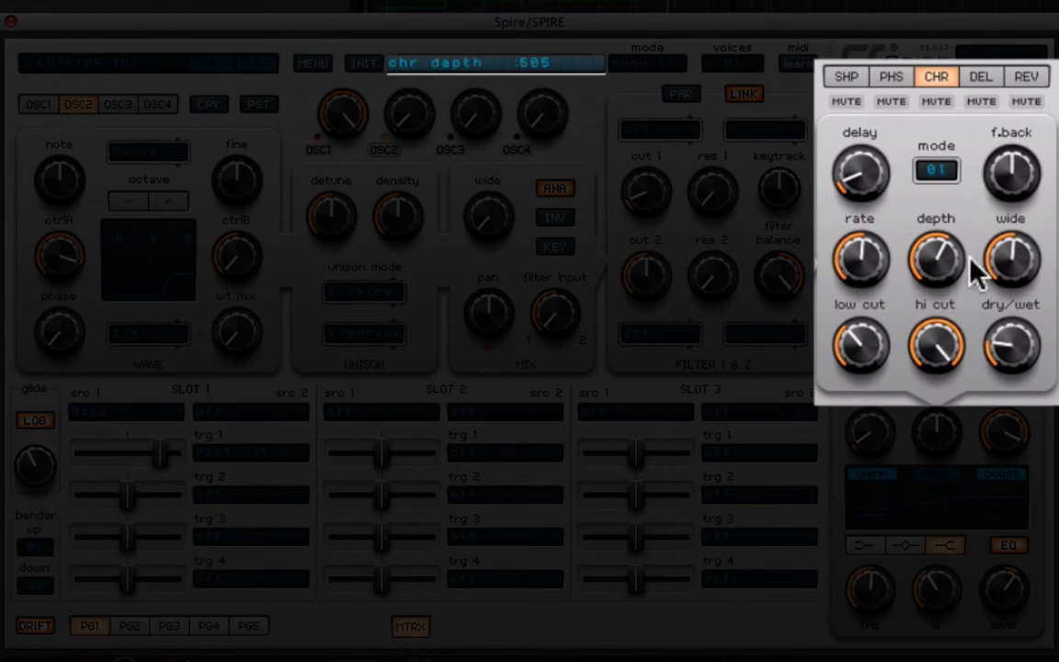
{"action": "mouse_move", "coordinate": [1014, 264]}
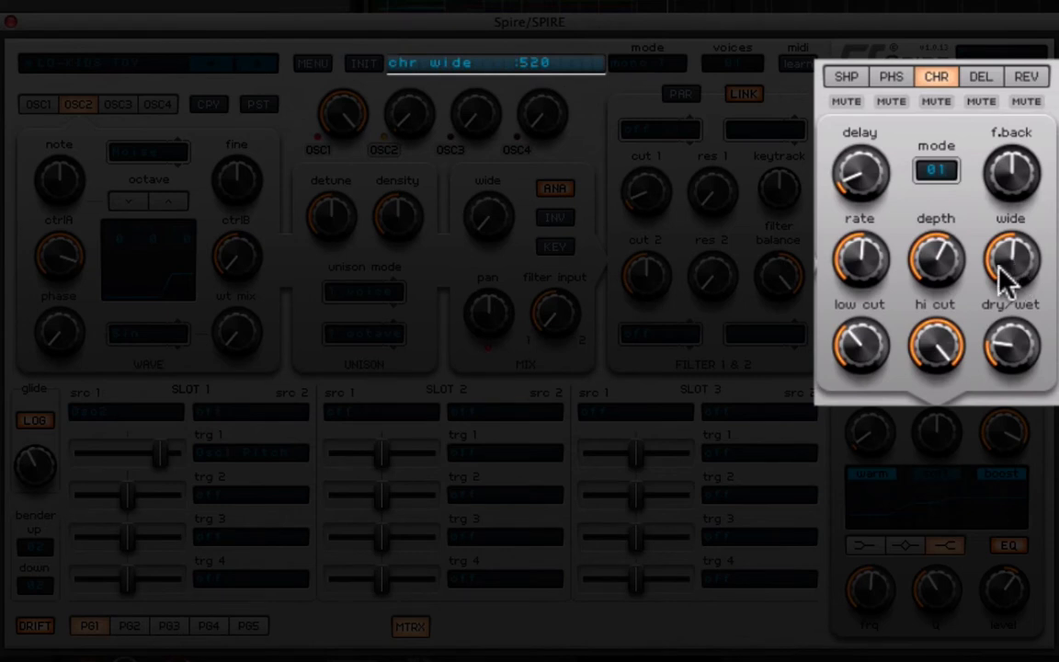
{"action": "mouse_move", "coordinate": [848, 354]}
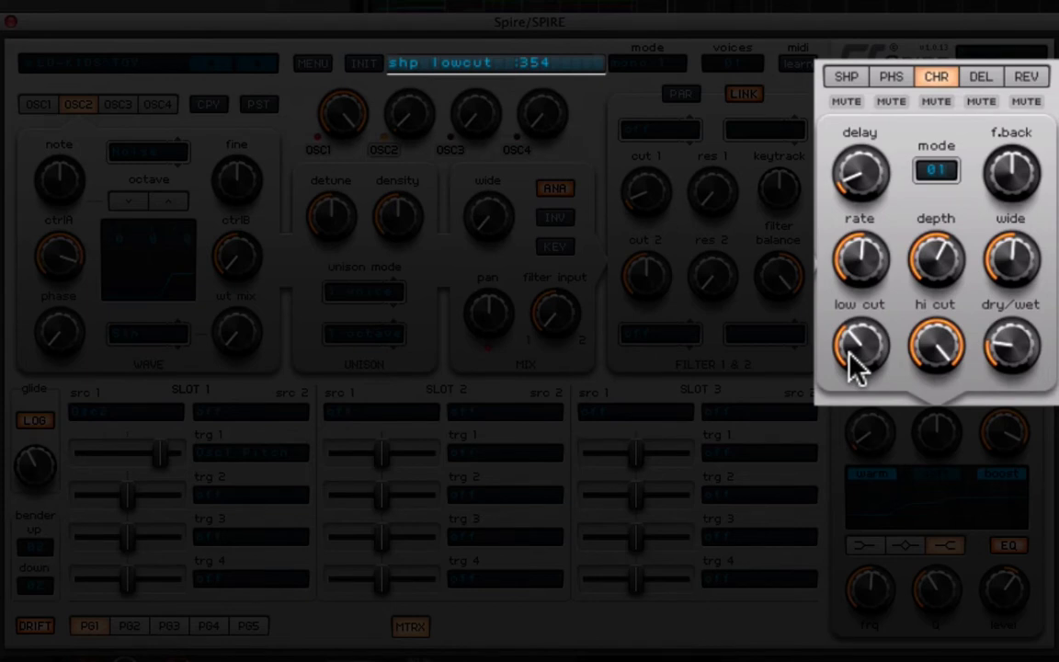
{"action": "mouse_move", "coordinate": [1020, 353]}
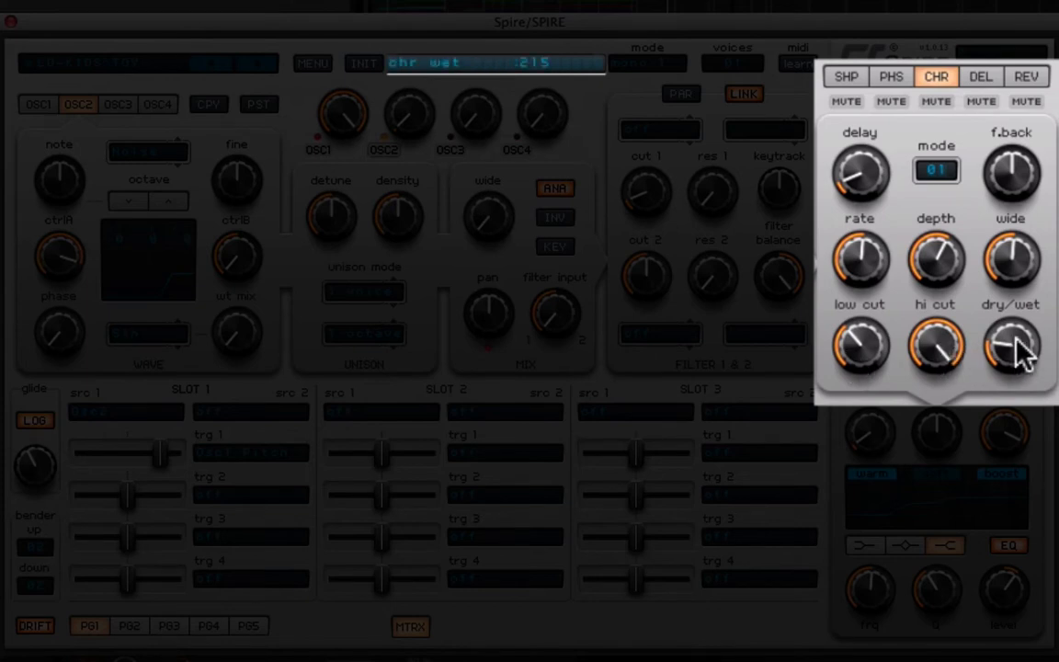
Examine the delay (DEL) effect's ping-pong and rate settings and the reverb (REV) effect's damp and color
{"action": "left_click", "coordinate": [980, 79]}
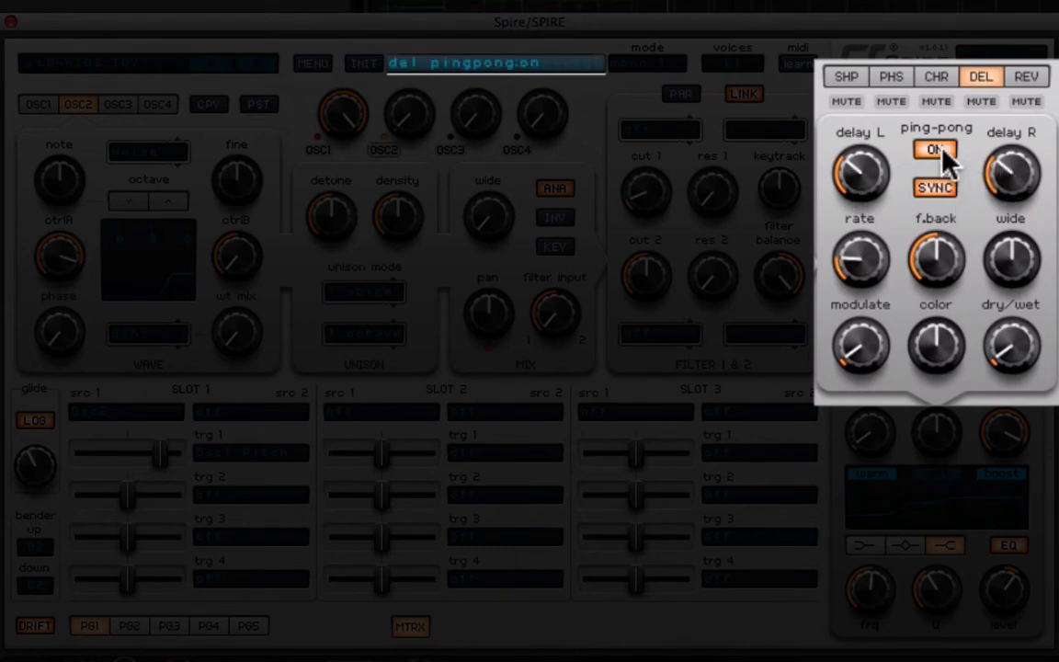
{"action": "left_click", "coordinate": [854, 256]}
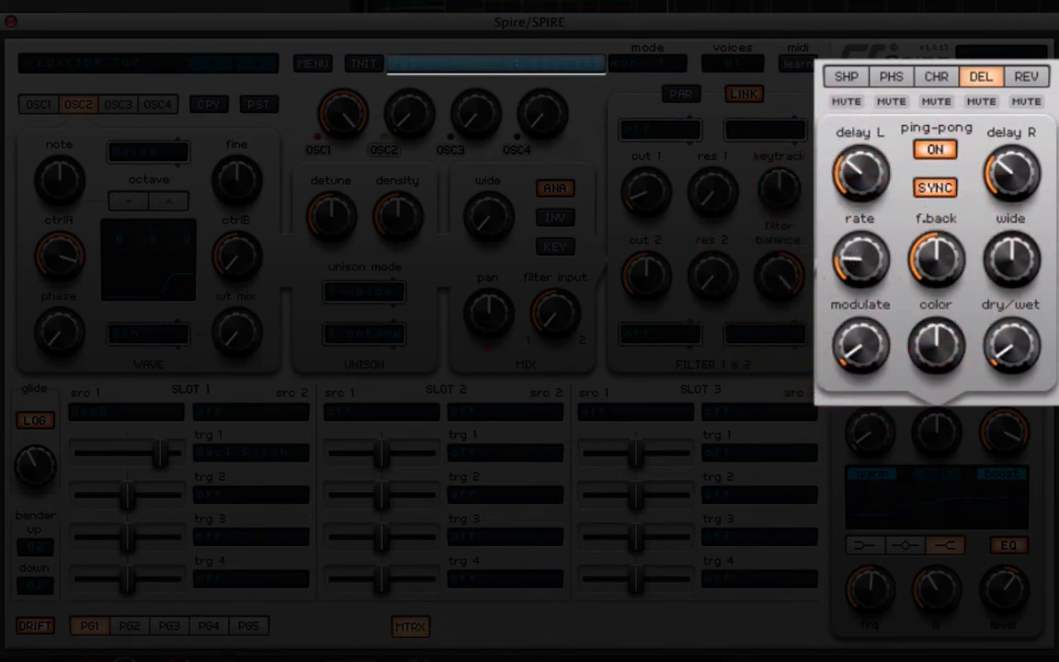
{"action": "left_click", "coordinate": [1045, 81]}
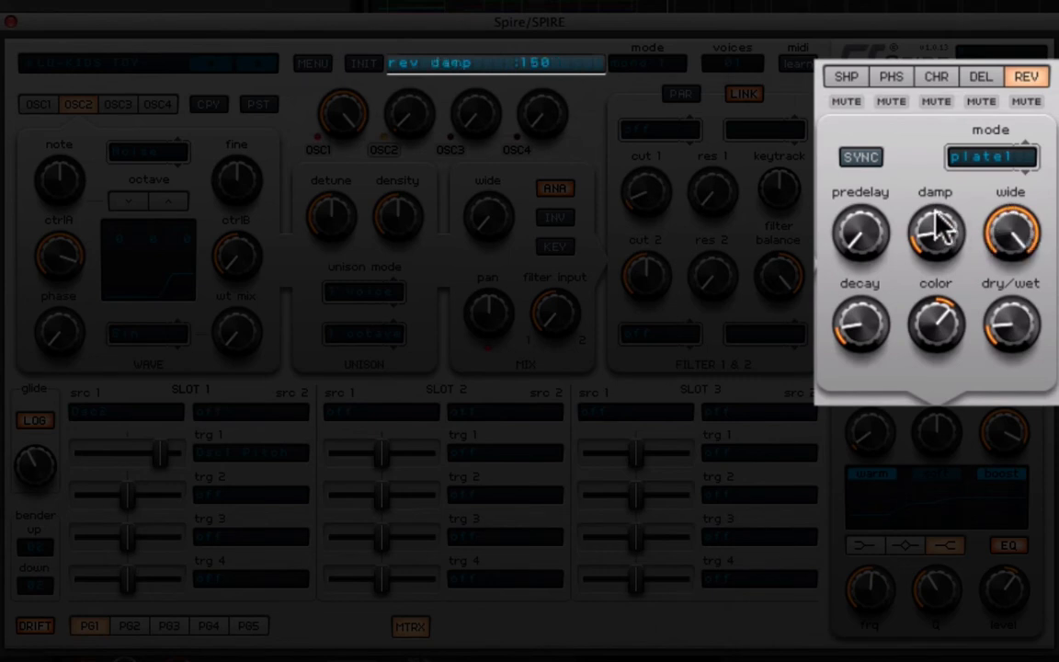
{"action": "left_click", "coordinate": [944, 324]}
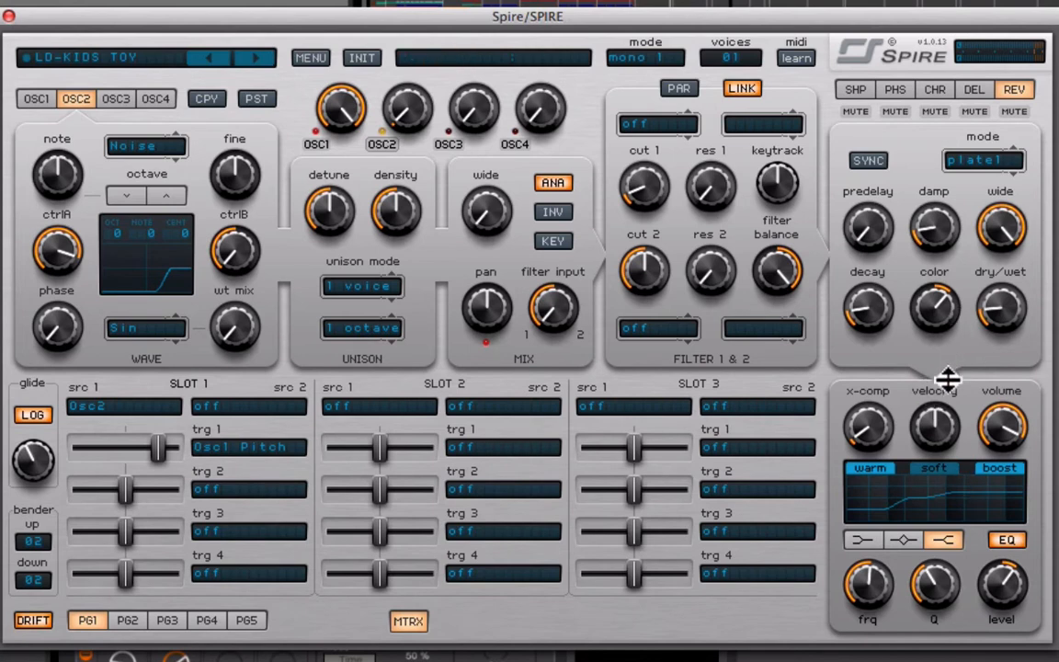
Examine the x-comp amount in the synth's output section
{"action": "mouse_move", "coordinate": [867, 430]}
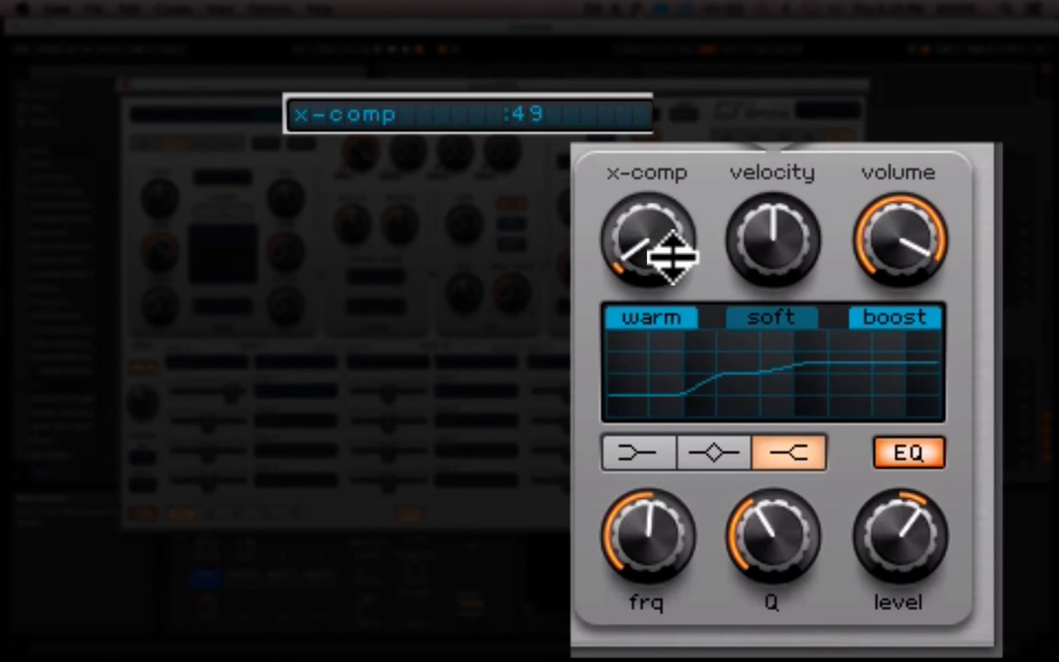
{"action": "left_click_drag", "start_coordinate": [662, 255], "coordinate": [647, 234]}
{"action": "scroll", "coordinate": [648, 234], "scroll_direction": "up", "scroll_amount": 2}
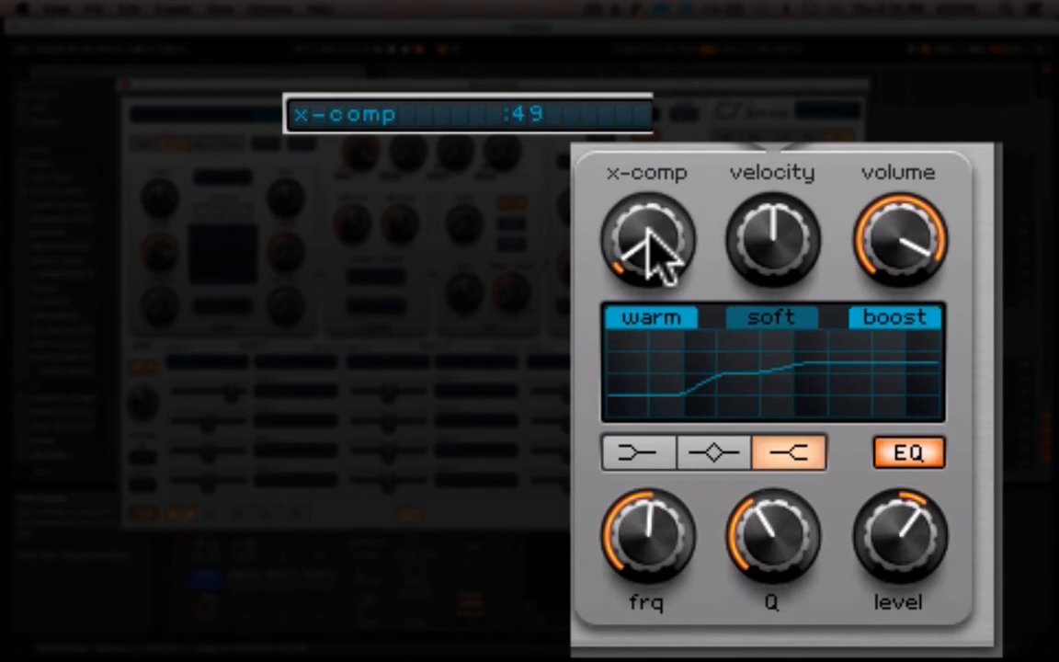
{"action": "scroll", "coordinate": [648, 234], "scroll_direction": "down", "scroll_amount": 1}
{"action": "left_click", "coordinate": [648, 234]}
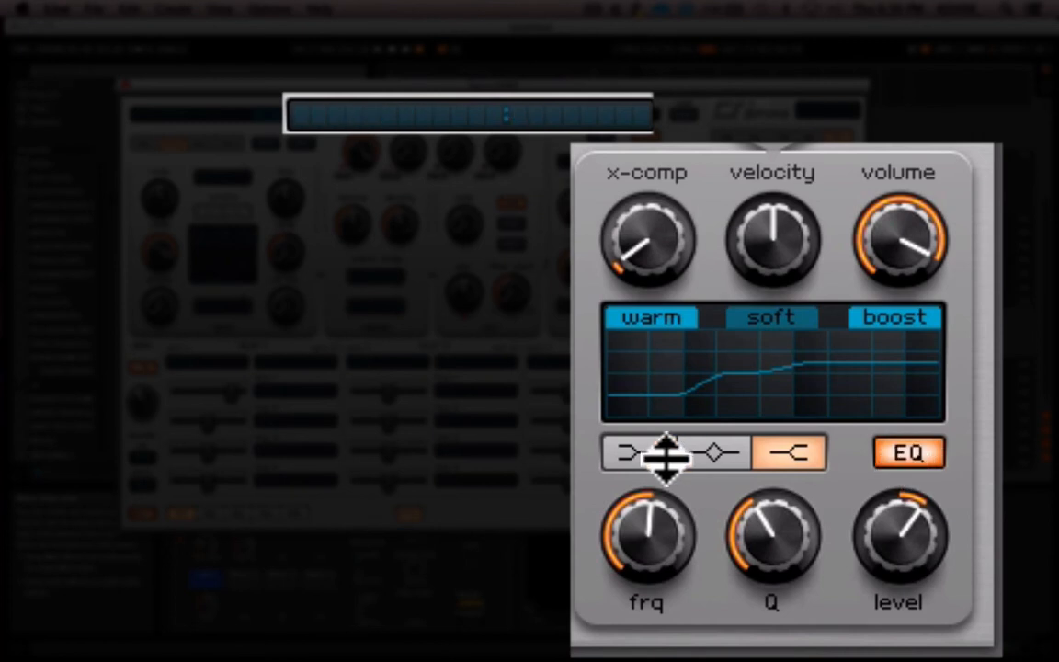
Examine the EQ's low band and the high band's frequency, Q and level, and close the synth window
{"action": "left_click", "coordinate": [618, 454]}
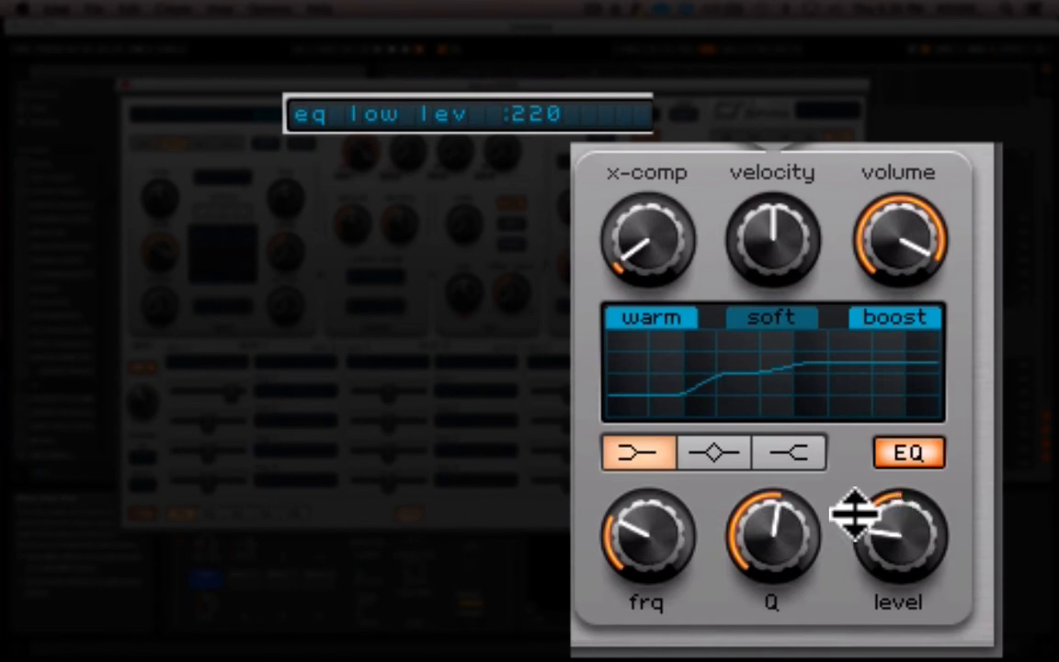
{"action": "left_click", "coordinate": [800, 450]}
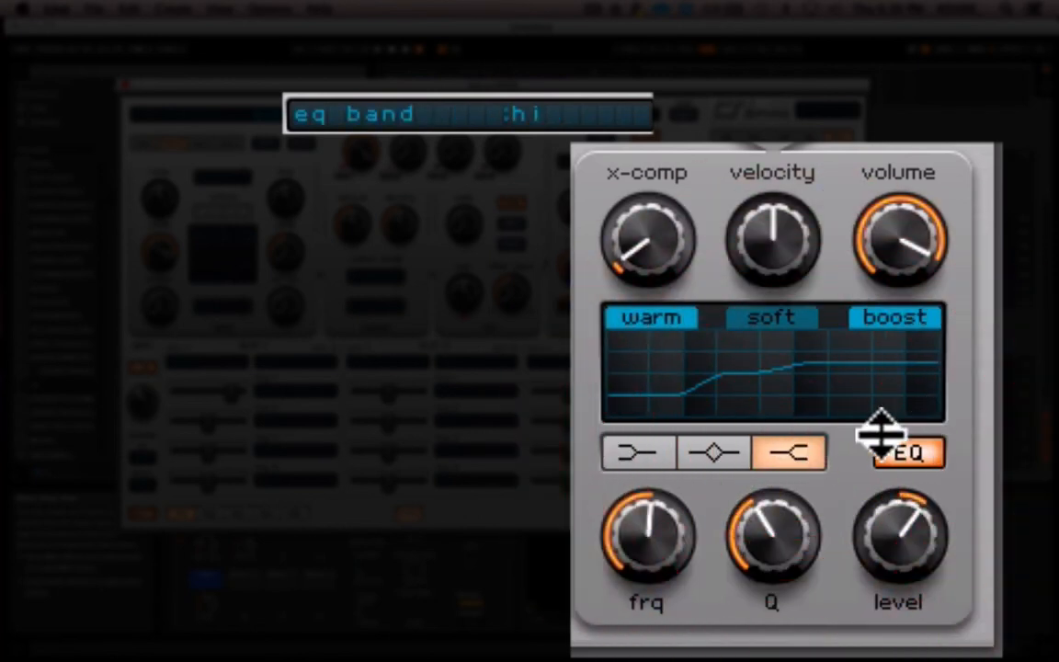
{"action": "left_click", "coordinate": [640, 532]}
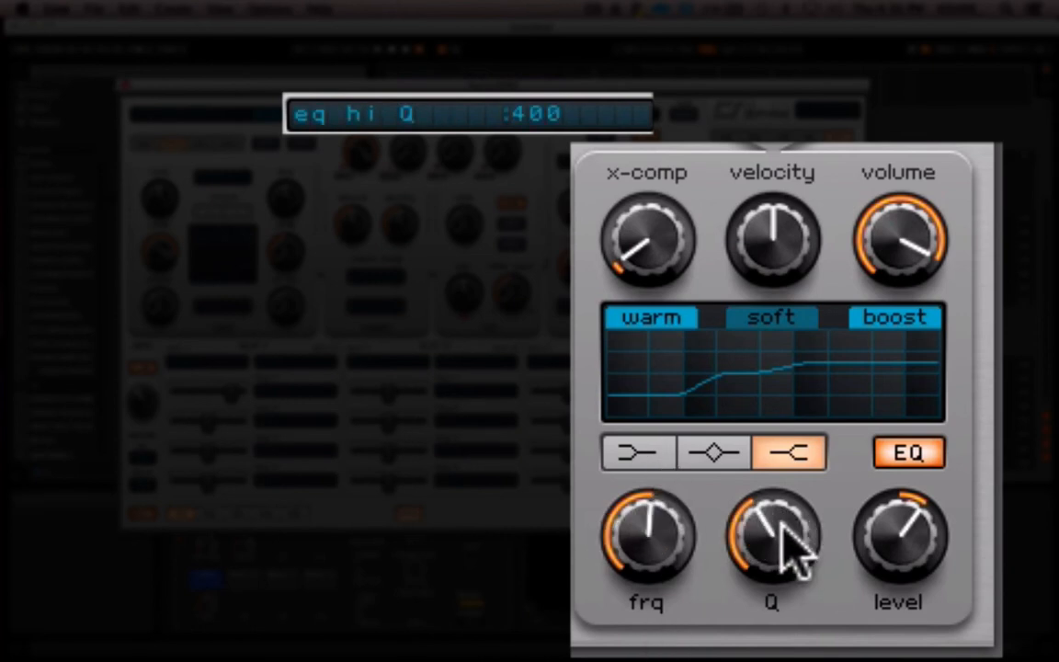
{"action": "left_click", "coordinate": [908, 533]}
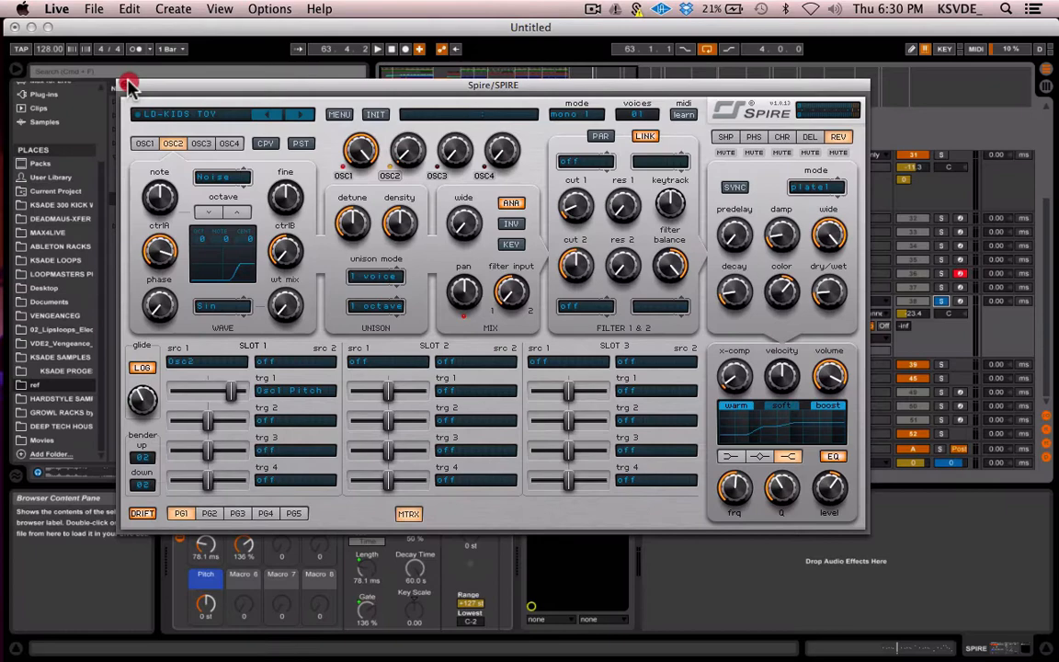
{"action": "left_click", "coordinate": [124, 79]}
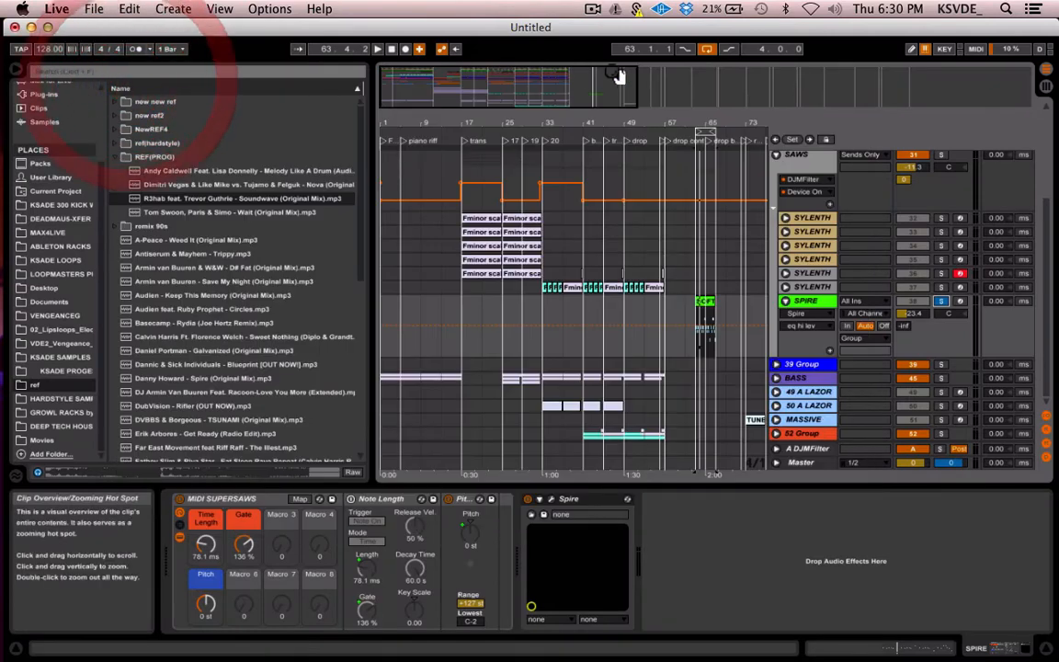
Reopen the Spire window, browse its preset list without loading another preset, and close the window
{"action": "left_click_drag", "start_coordinate": [594, 87], "coordinate": [593, 74]}
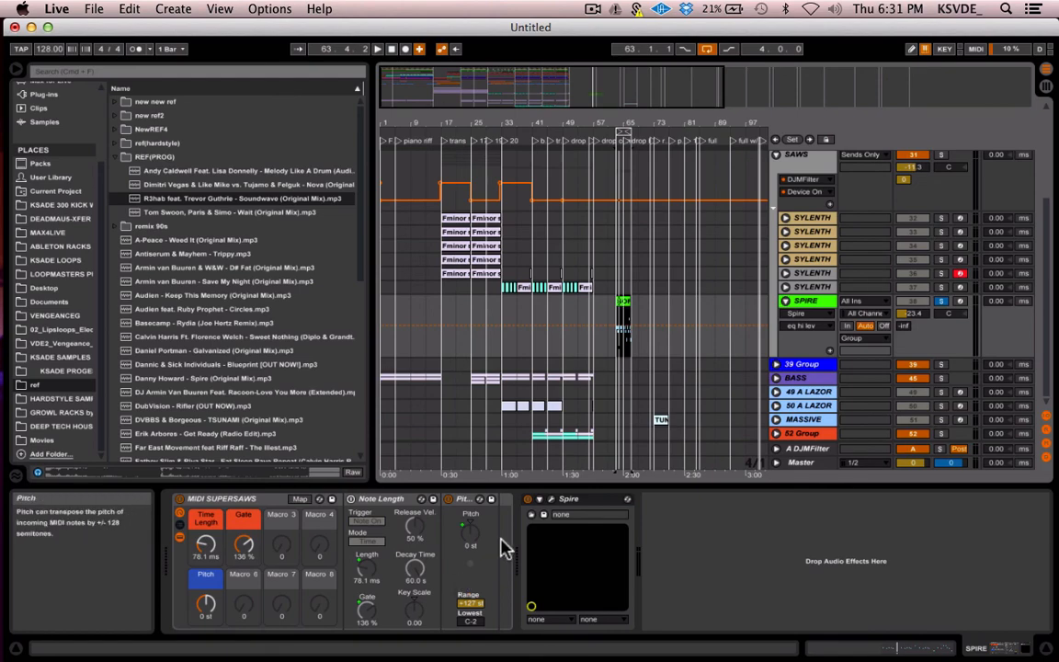
{"action": "left_click", "coordinate": [550, 499]}
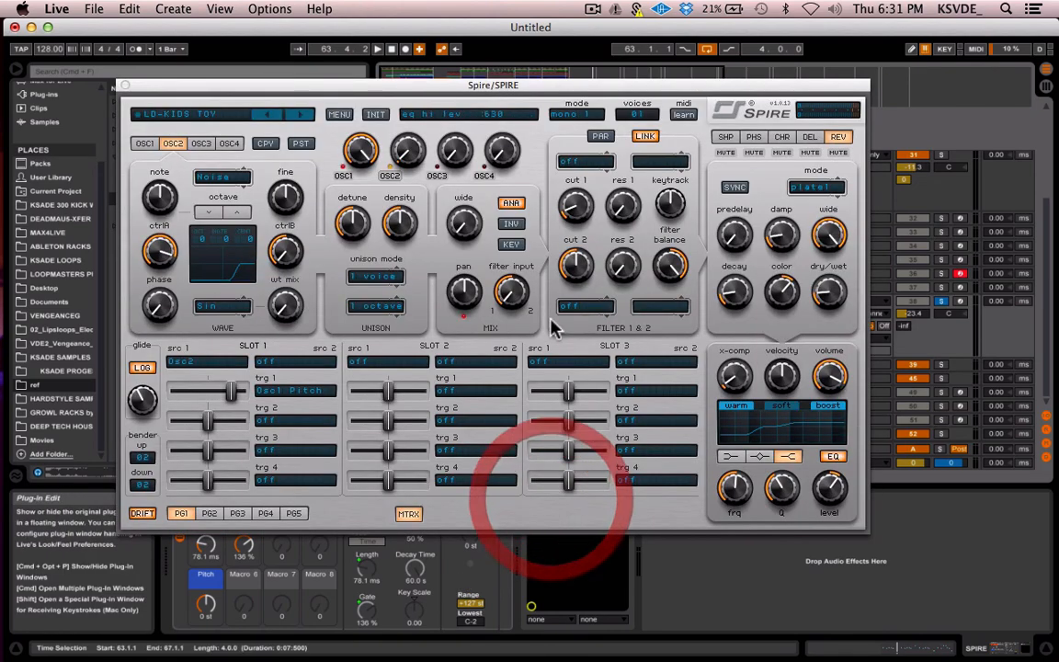
{"action": "left_click", "coordinate": [147, 112]}
{"action": "scroll", "coordinate": [367, 352], "scroll_direction": "down", "scroll_amount": 10}
{"action": "scroll", "coordinate": [367, 352], "scroll_direction": "up", "scroll_amount": 10}
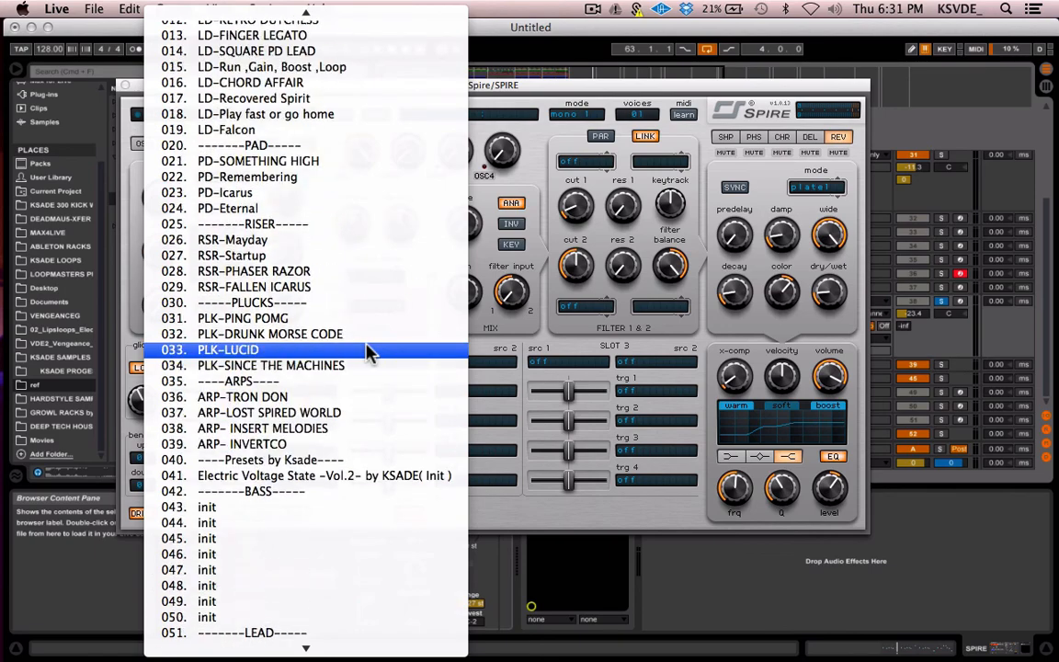
{"action": "left_click", "coordinate": [543, 108]}
{"action": "left_click", "coordinate": [125, 85]}
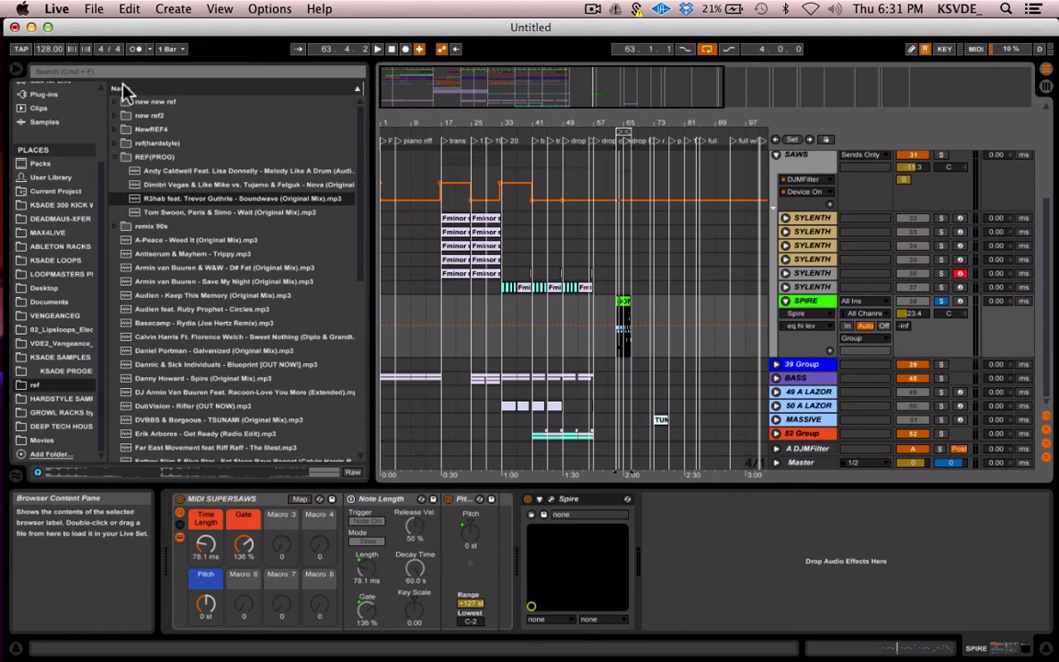
{"action": "left_click", "coordinate": [436, 335]}
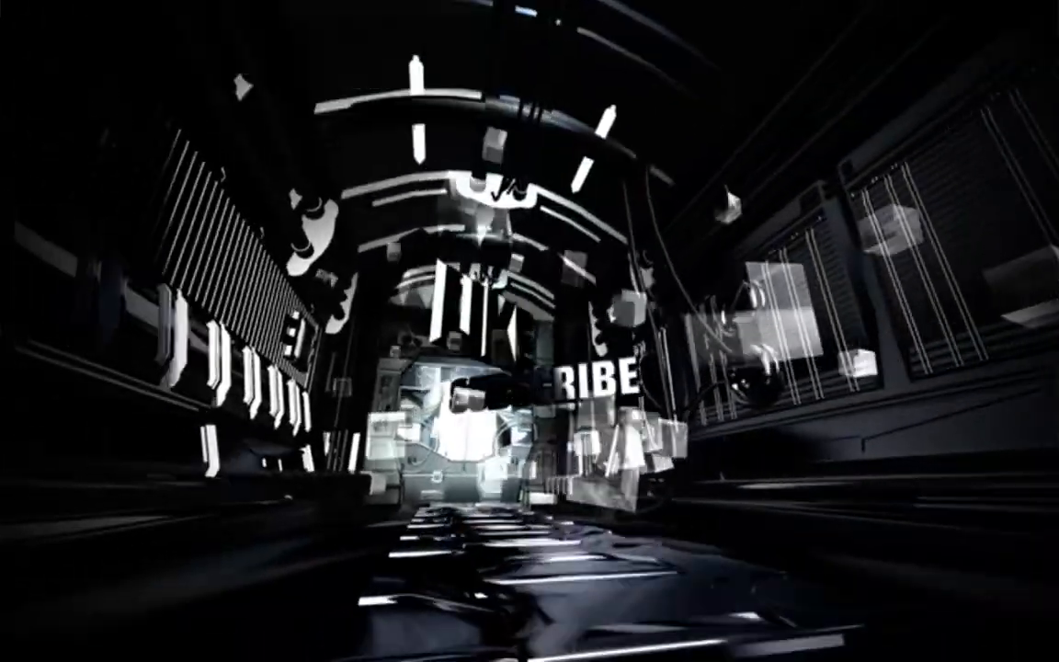